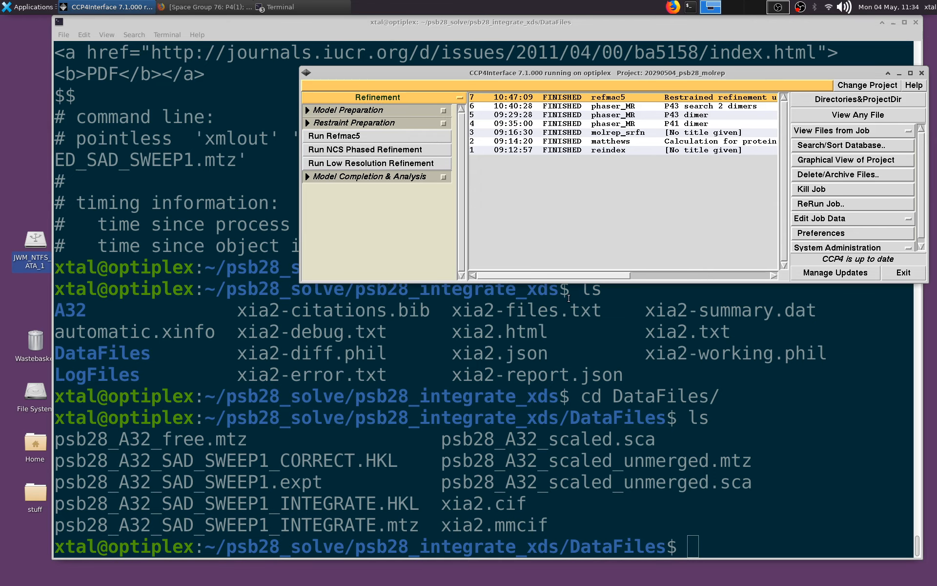
- Return to the home directory in the terminal and list its contents
left_click(579, 360)
type("cd")
key("Return")
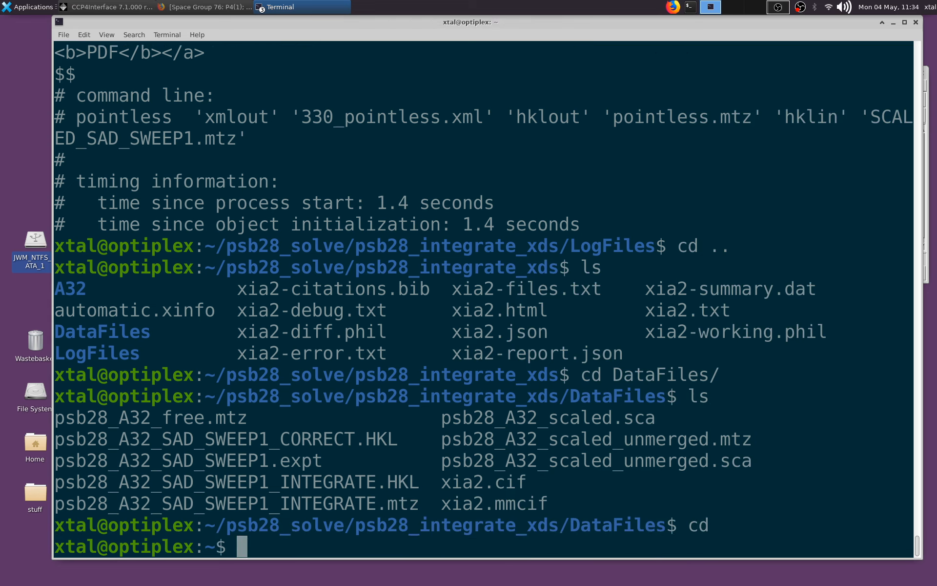
type("ls")
key("Return")
- Change into the psb28_starting_data directory and list its files
type("cd p")
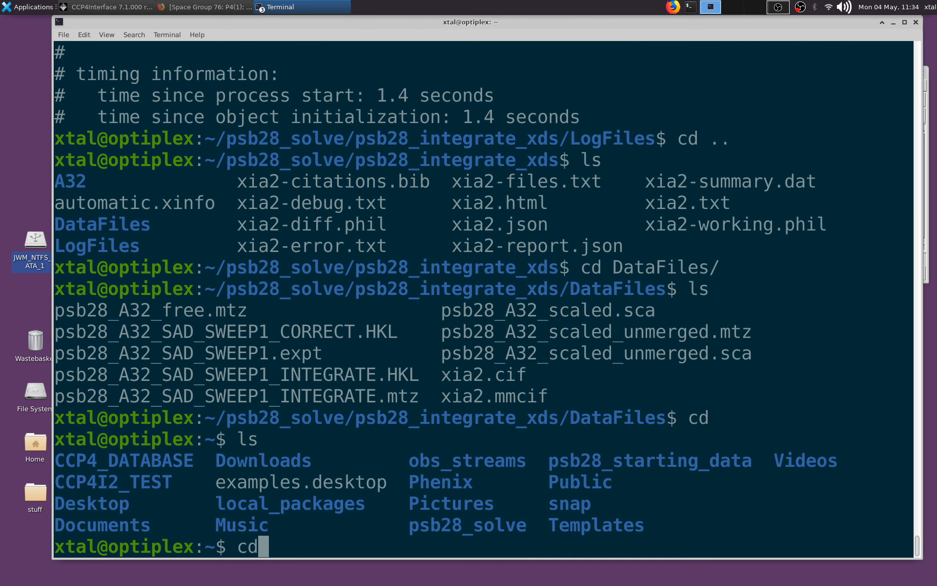
key("Tab")
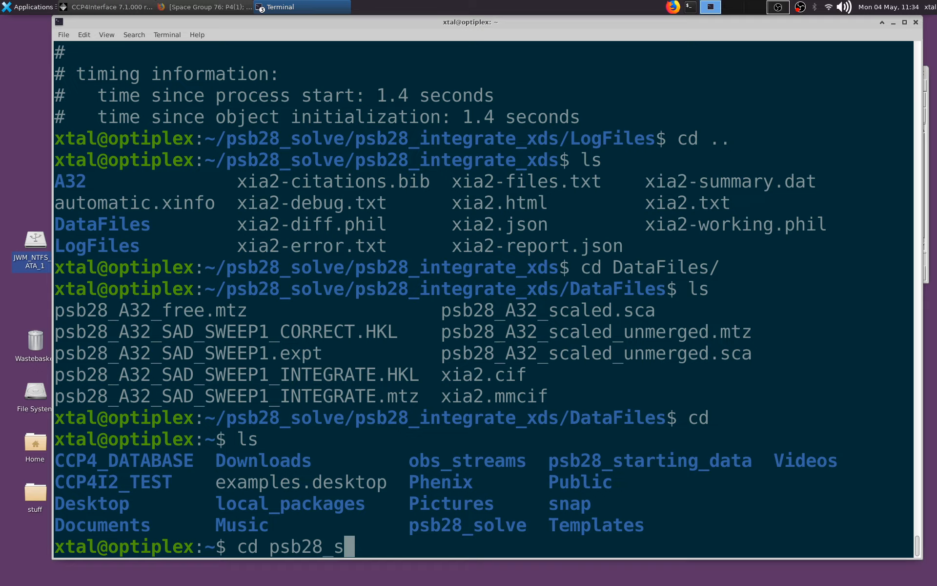
type("t")
key("Tab")
key("Return")
type("ls")
key("Return")
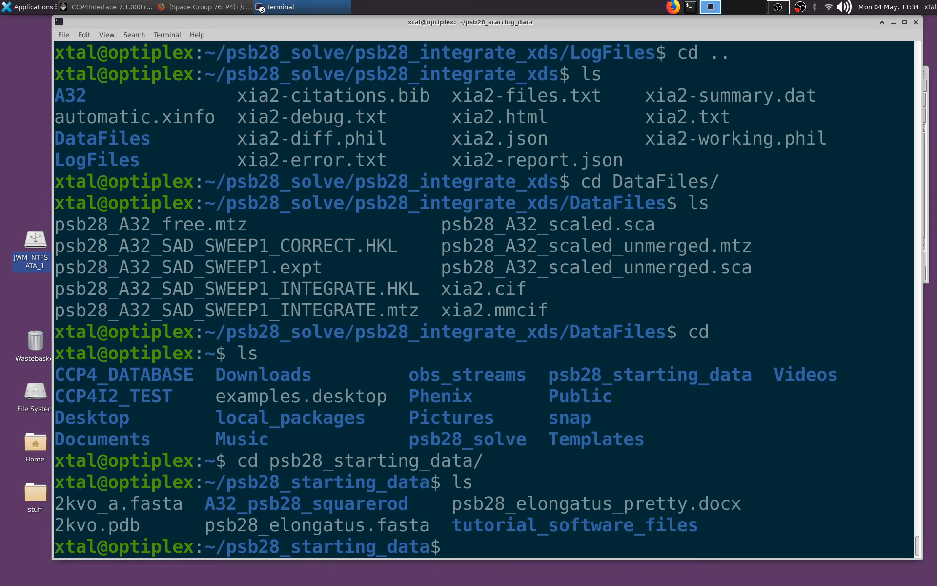
- Copy psb28_elongatus_pretty.docx to the home directory
double_click(543, 505)
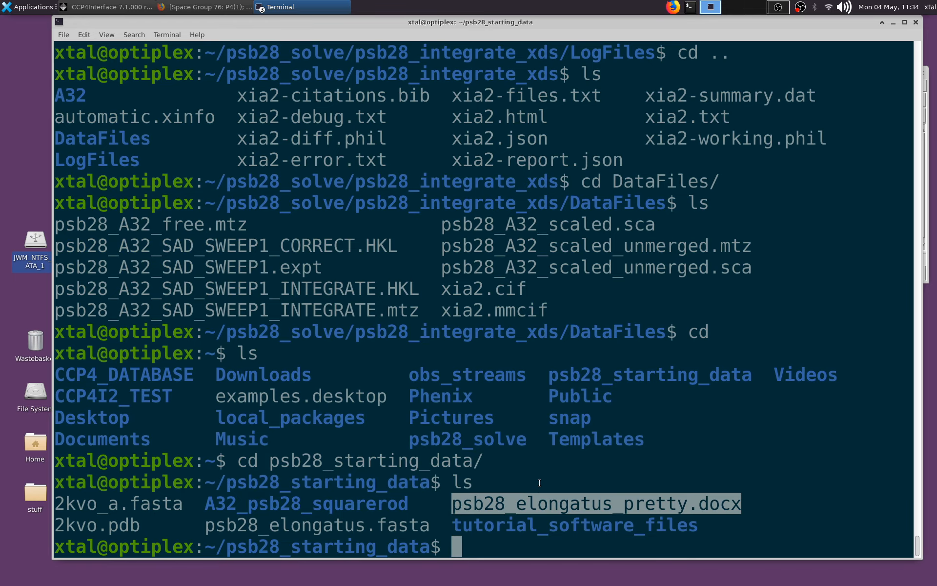
middle_click(539, 474)
key("Home")
type("cp")
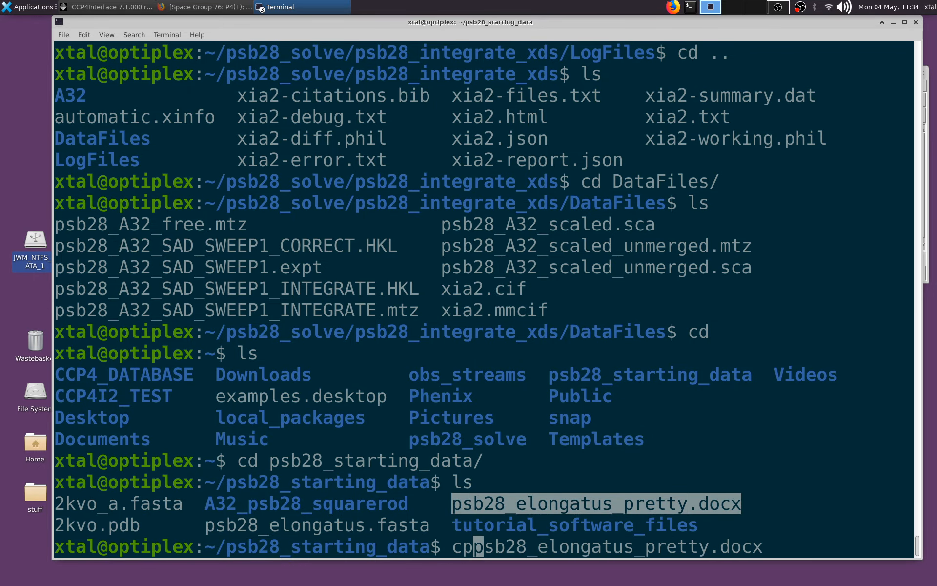
key("End")
type("~")
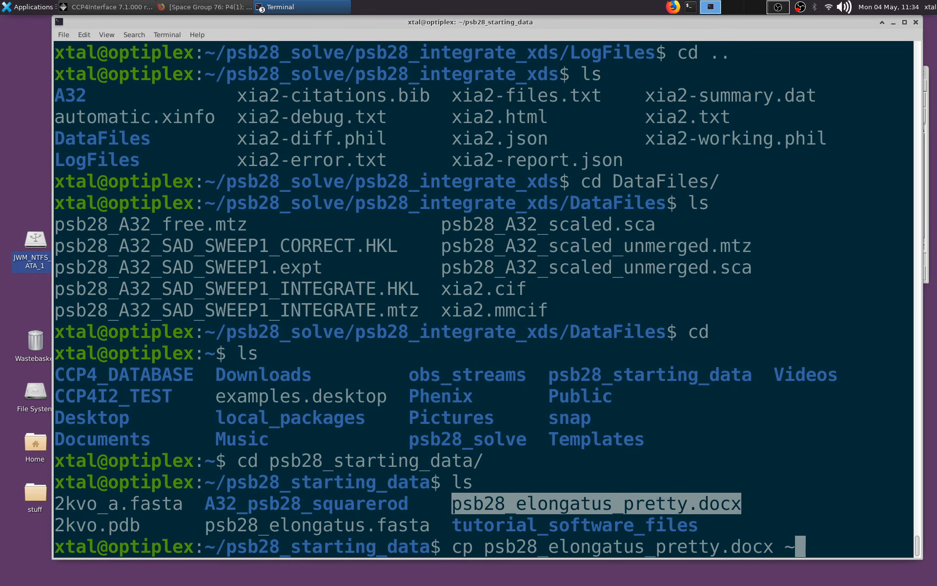
key("Return")
- Go back to the home directory and change into psb28_solve/psb28_ccp4_01
type("c")
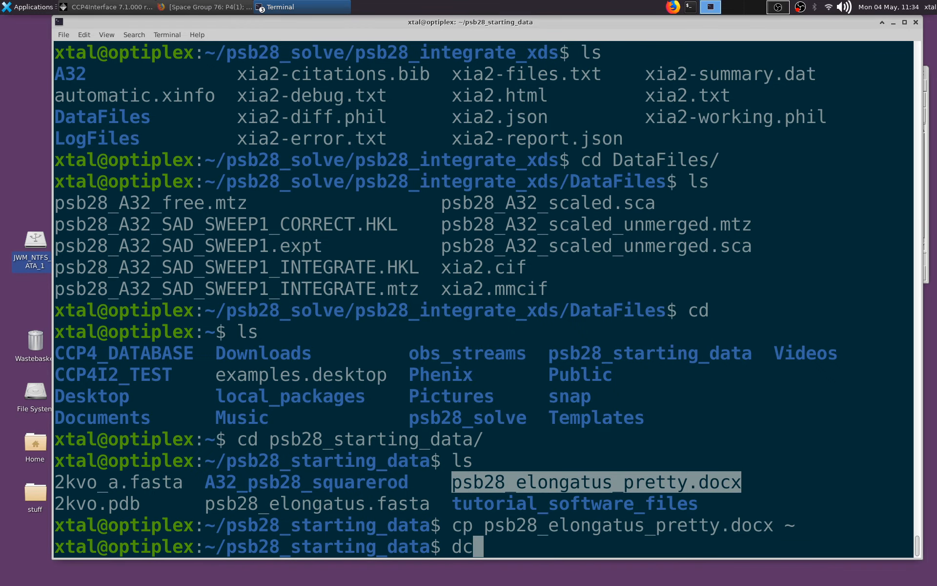
type("d psb")
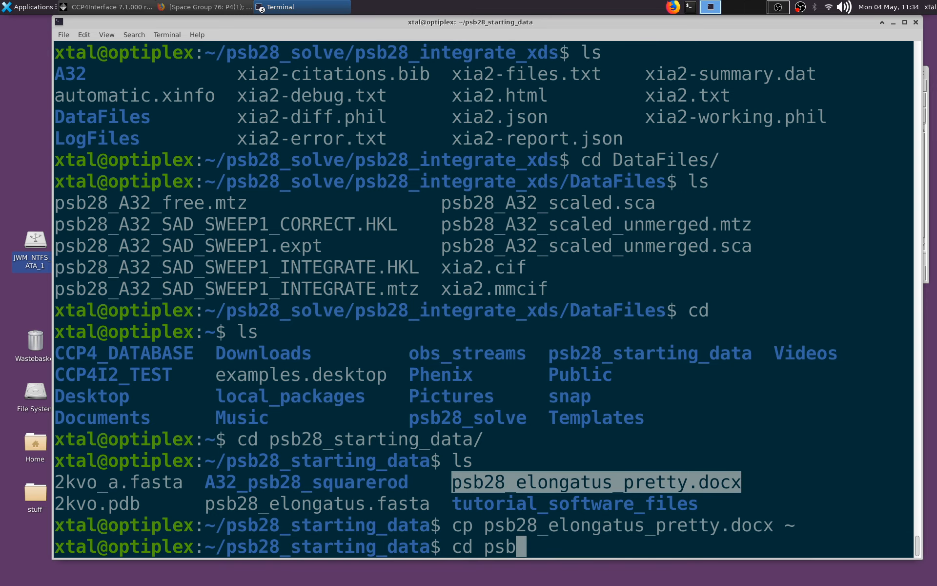
type("28")
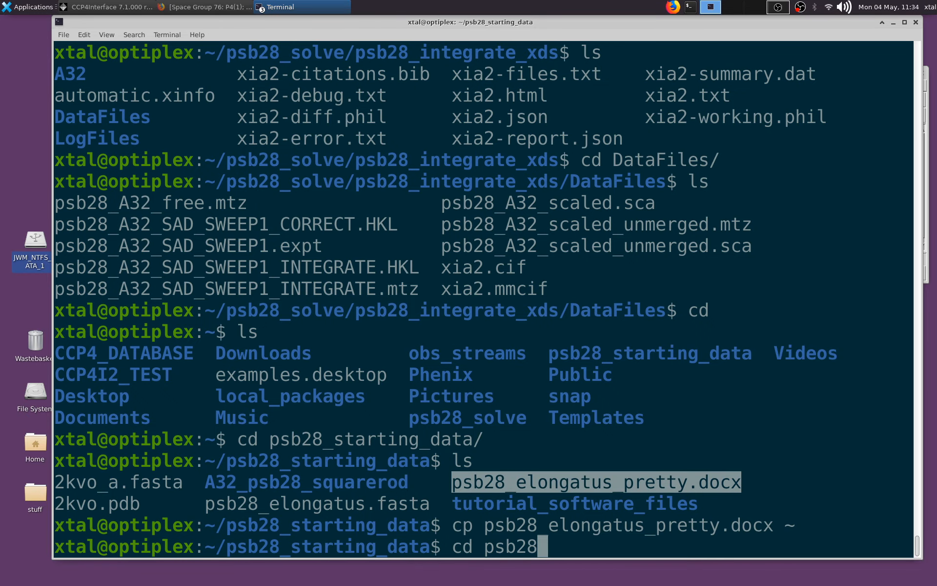
type("_s")
key("BackSpace")
key("BackSpace")
key("BackSpace")
key("BackSpace")
key("BackSpace")
key("BackSpace")
key("BackSpace")
key("BackSpace")
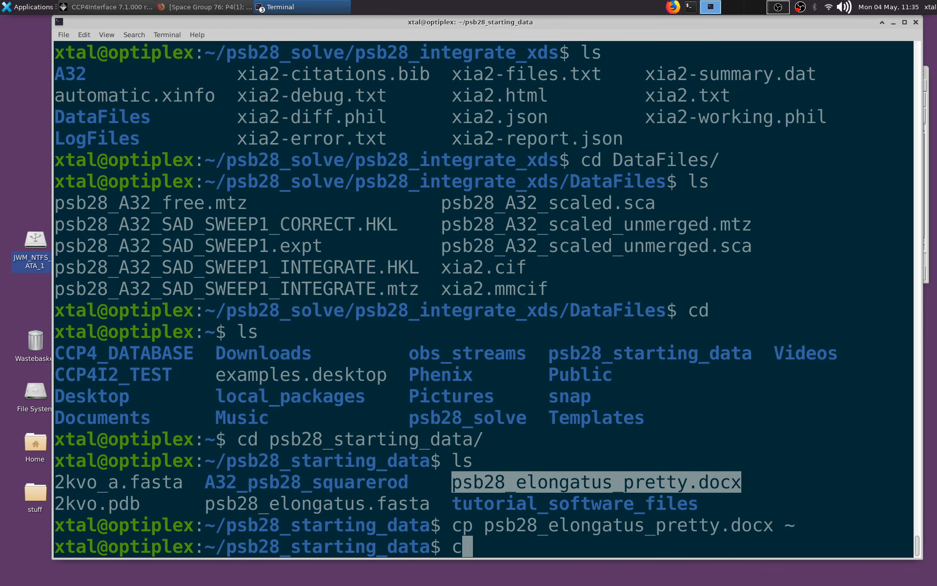
key("Return")
type("cd psb28_so")
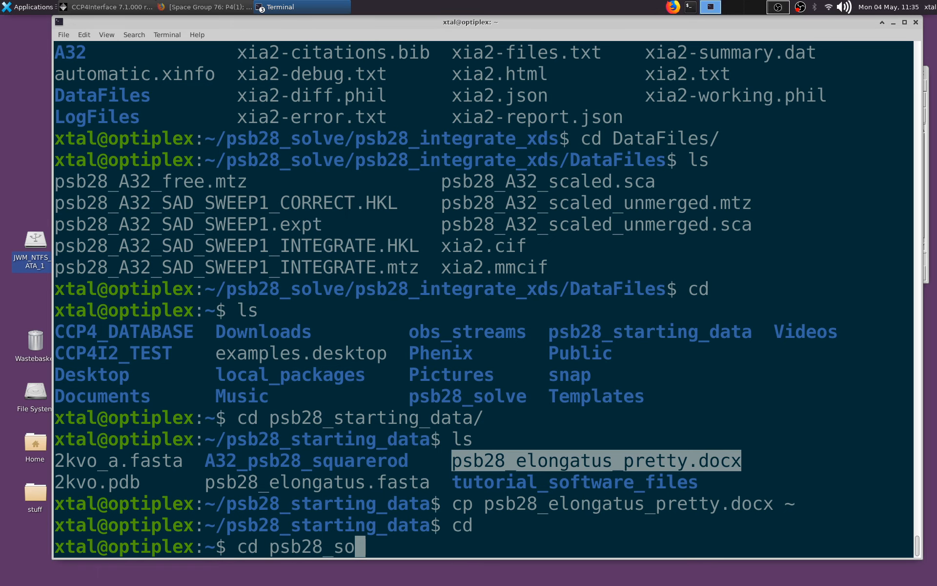
key("Tab")
key("Tab")
type("c")
key("Tab")
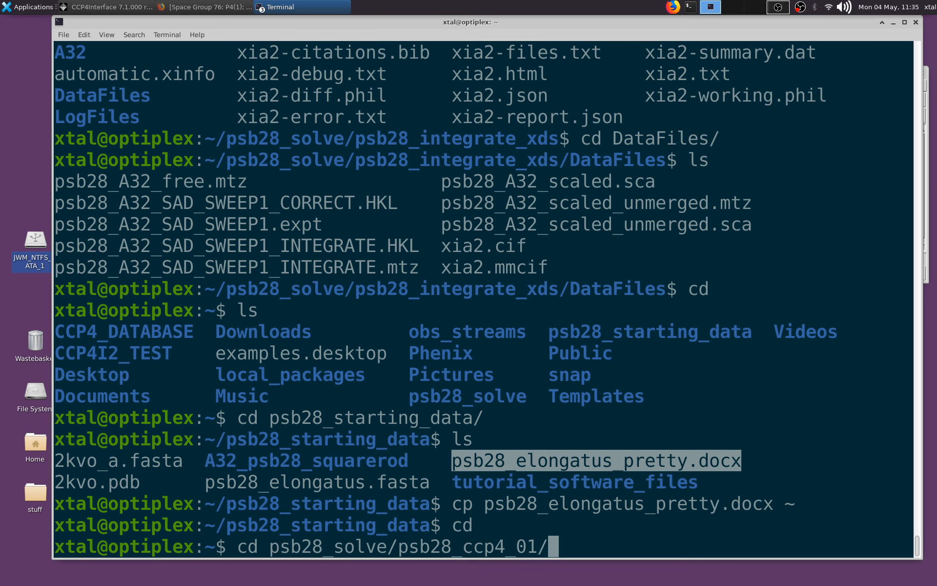
key("Return")
- Move psb28_elongatus_pretty.docx from the home directory into the current directory
type("mv")
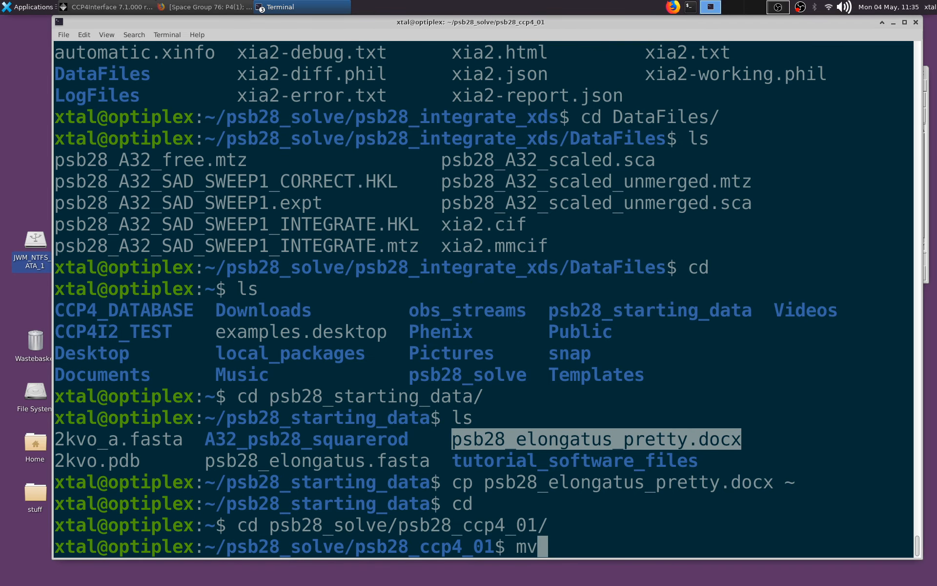
type(" ~/psb28")
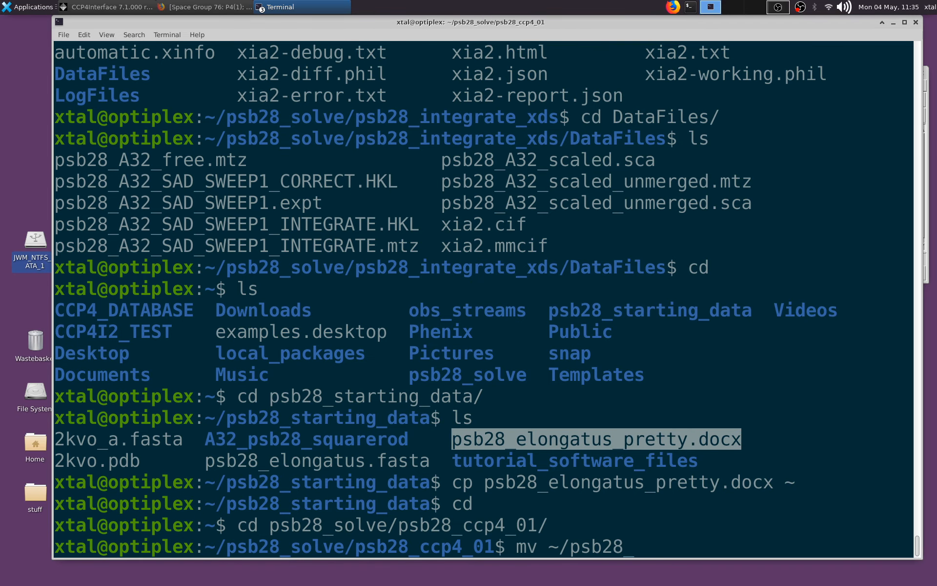
type("_e")
key("Tab")
type(".")
key("Return")
- Open psb28_elongatus_pretty.docx with the libreoffice command as a background process
type("libreoffice  ps")
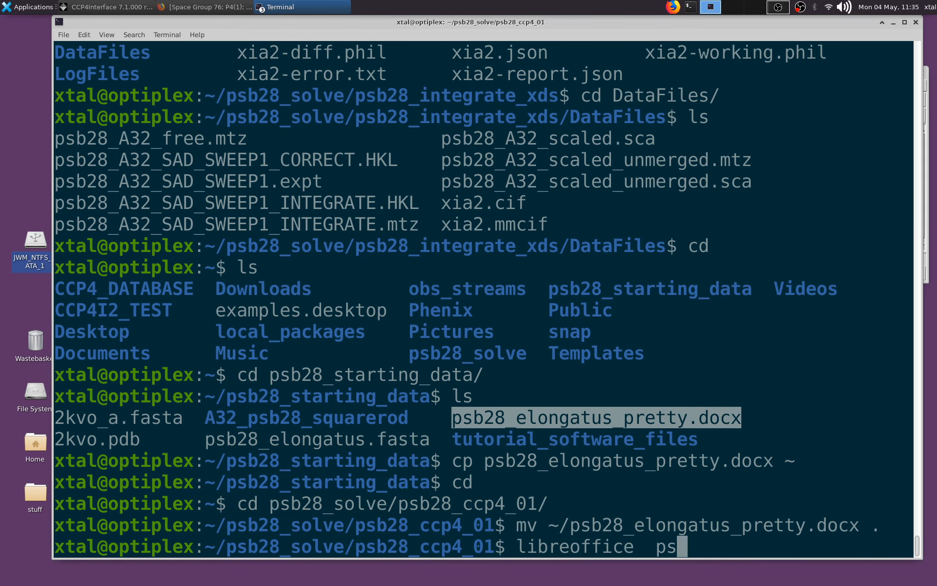
key("Tab")
type("&")
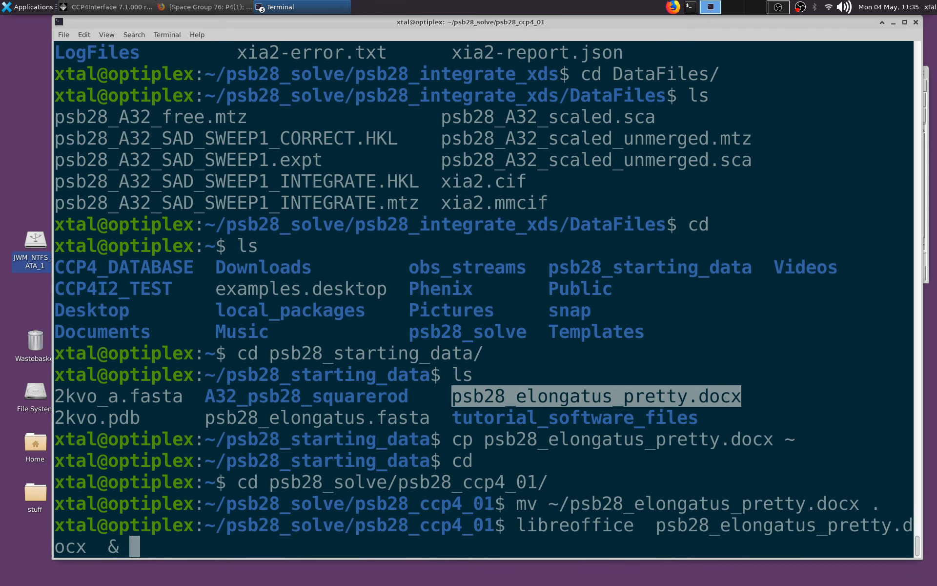
key("Return")
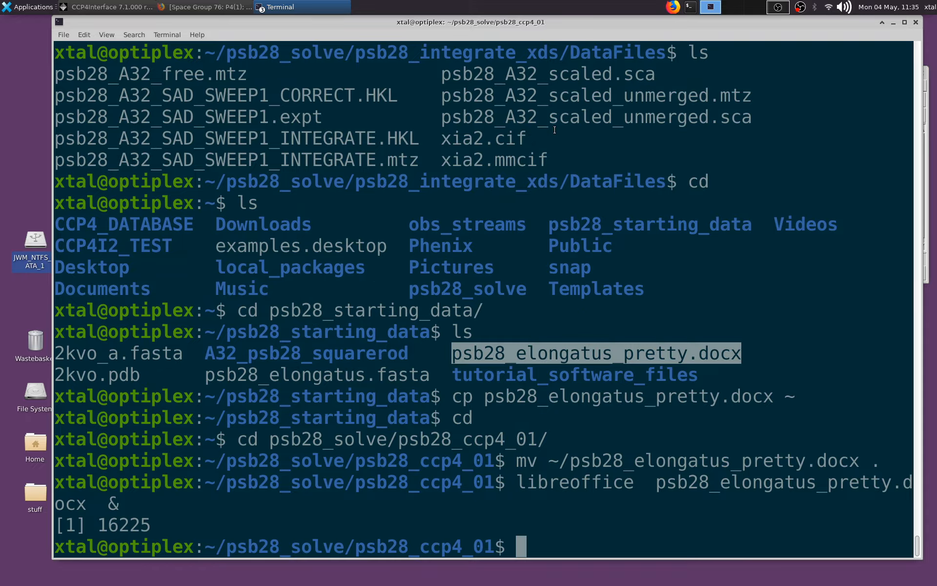
- Open a second terminal window in psb28_ccp4_01 and list its files with ls -lrht
right_click(586, 150)
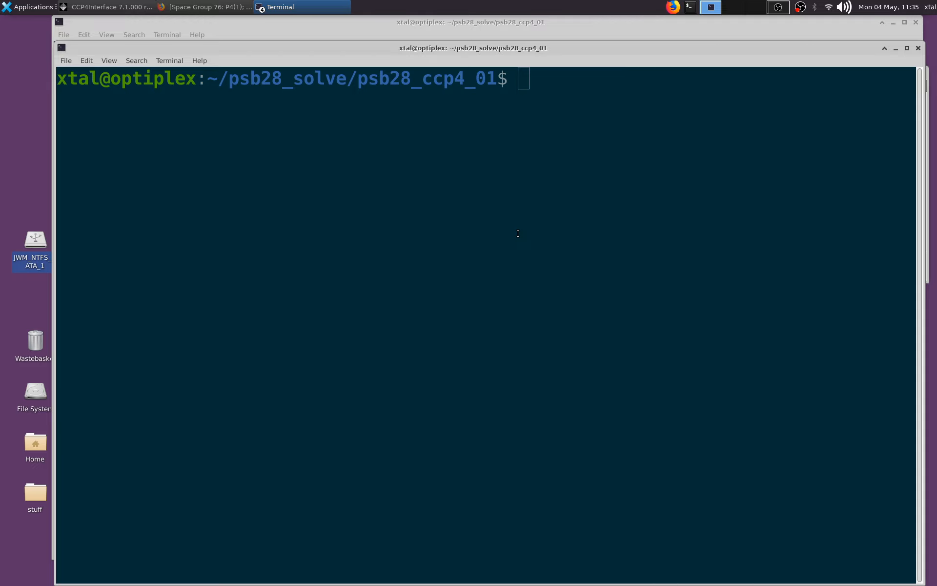
type("coot")
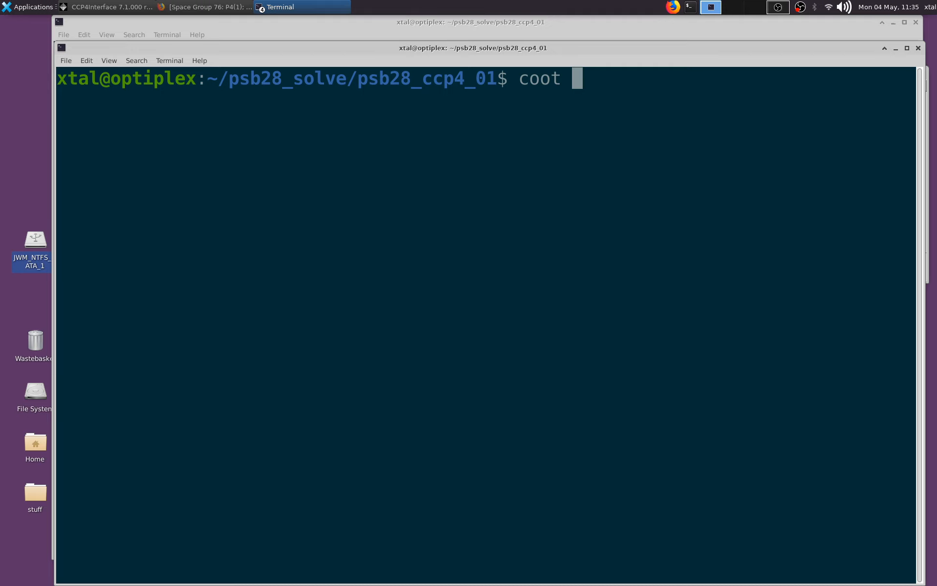
key("BackSpace")
key("BackSpace")
key("BackSpace")
key("BackSpace")
key("BackSpace")
type("ls -lrht")
key("Return")
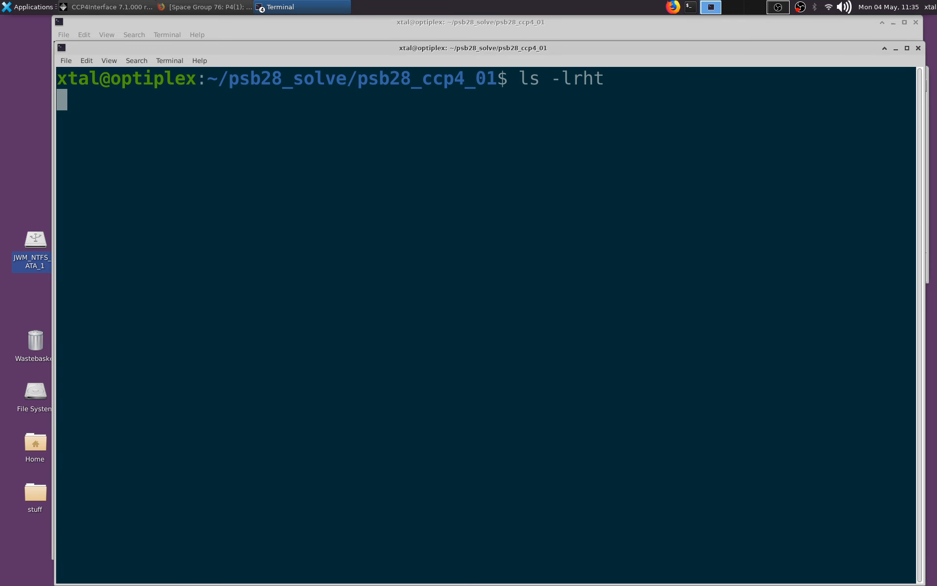
- Launch Coot with --pdb 20290504_psb28_molrep_6.1_refmac1.pdb and --auto psb28_A32_free_P43_refmac1.mtz
type("coot --pdb")
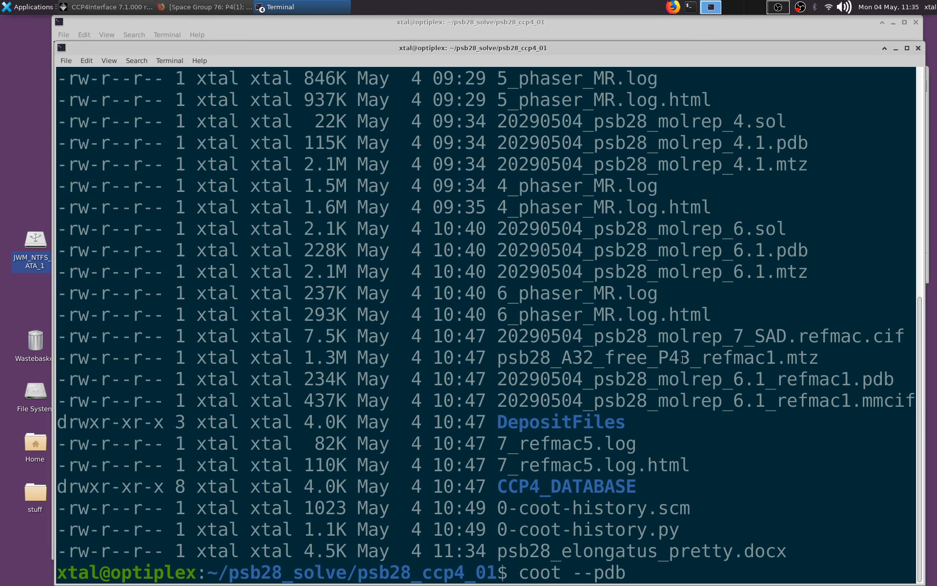
double_click(706, 379)
middle_click(706, 375)
type("--")
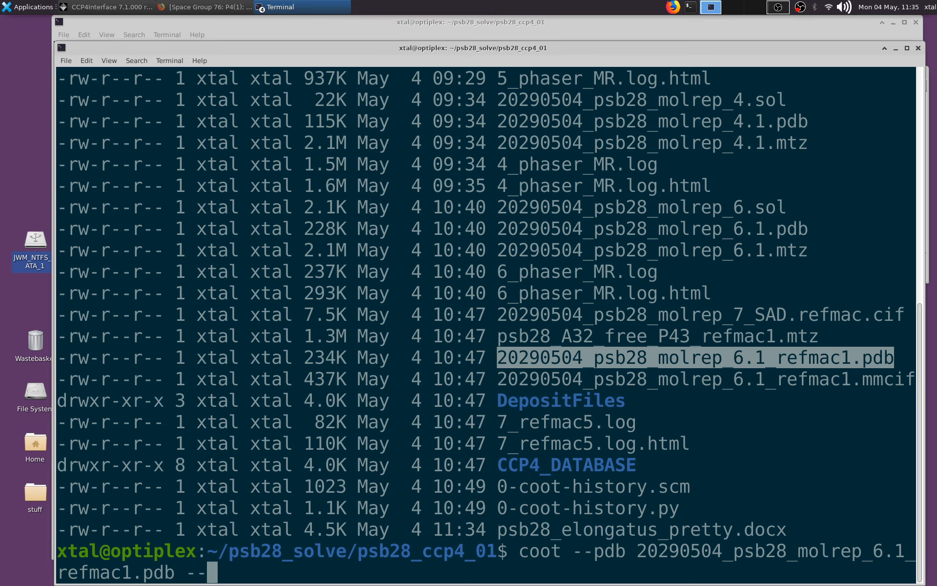
type("auto")
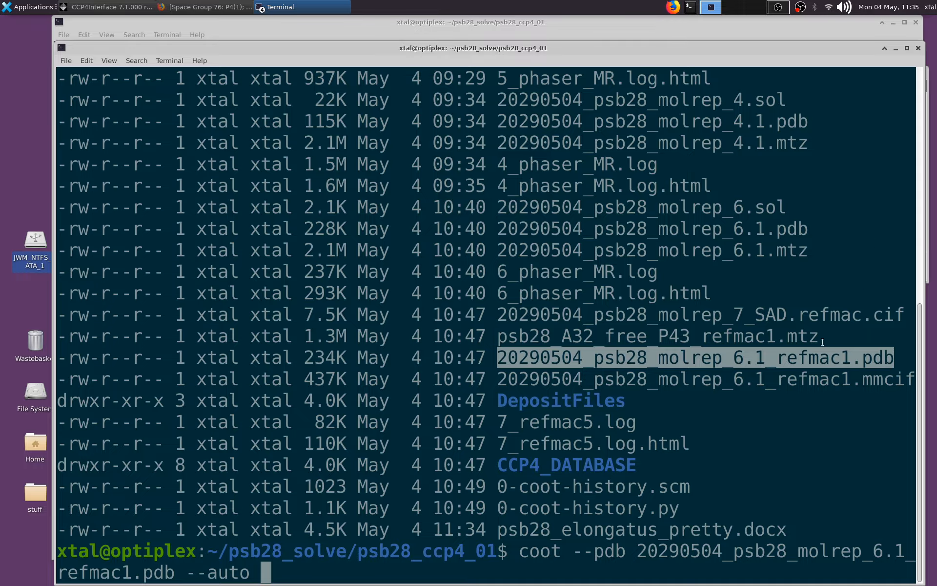
double_click(761, 335)
middle_click(720, 304)
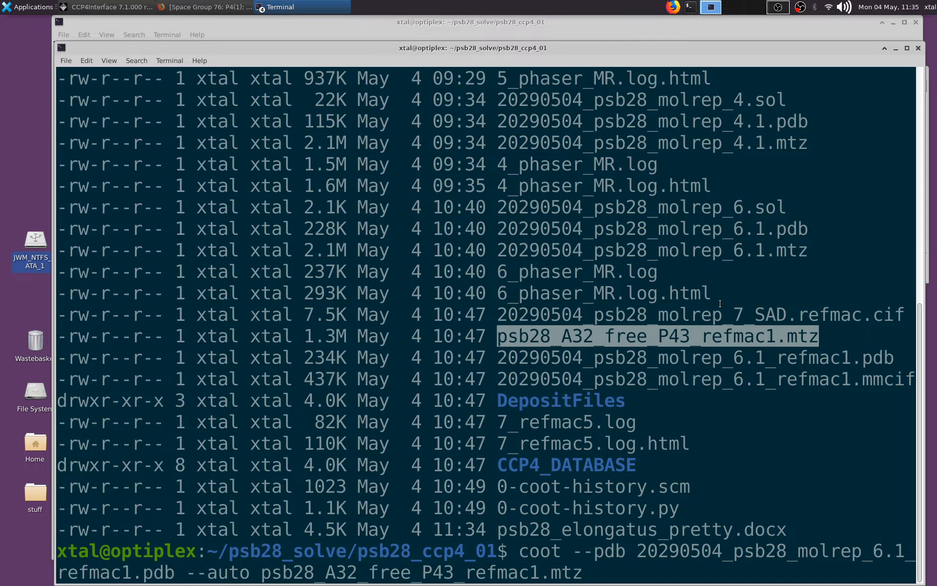
key("Return")
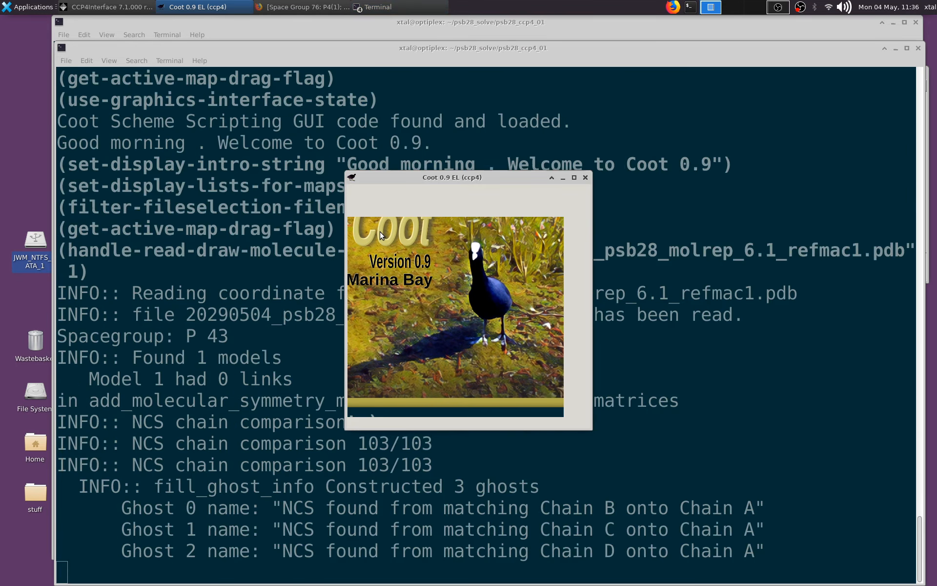
- Disable showing tips on startup in LibreOffice Writer and dismiss the Tip of the day
left_click(511, 338)
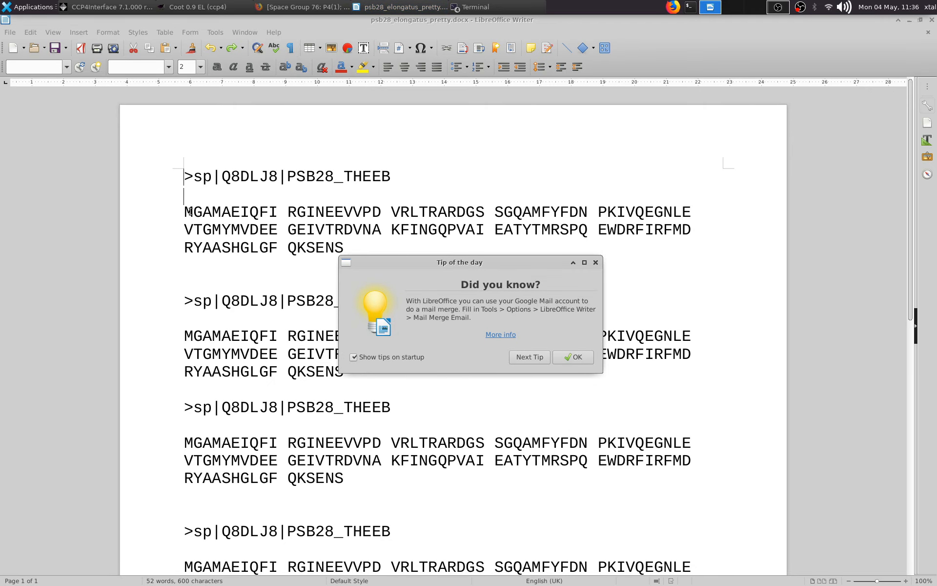
left_click(402, 357)
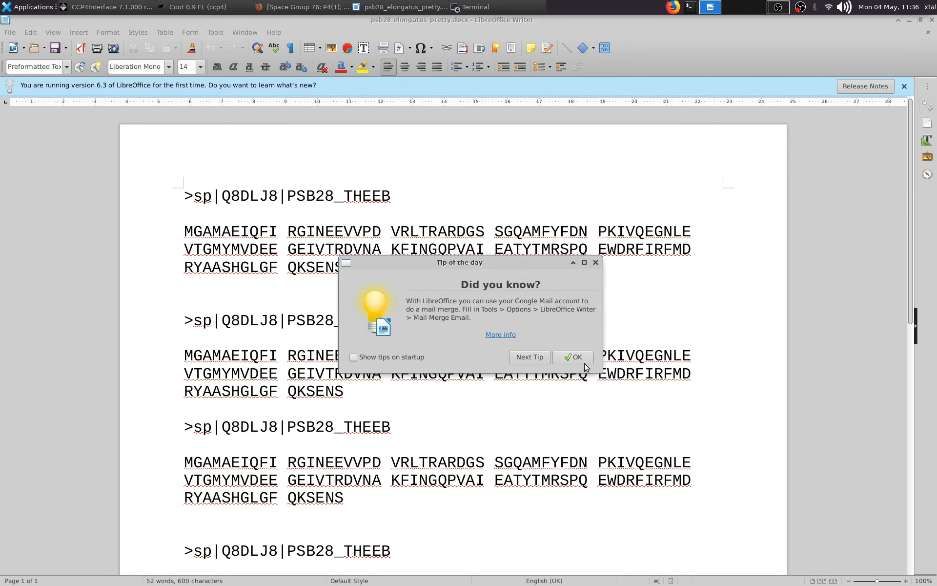
left_click(576, 357)
- Examine the repeated PSB28_THEEB sequences, highlighting the first full sequence and its GINEEVVPD segment
mouse_move(184, 227)
left_mouse_down()
mouse_move(284, 261)
mouse_move(348, 266)
mouse_move(193, 247)
mouse_move(189, 218)
left_mouse_up()
left_click(196, 232)
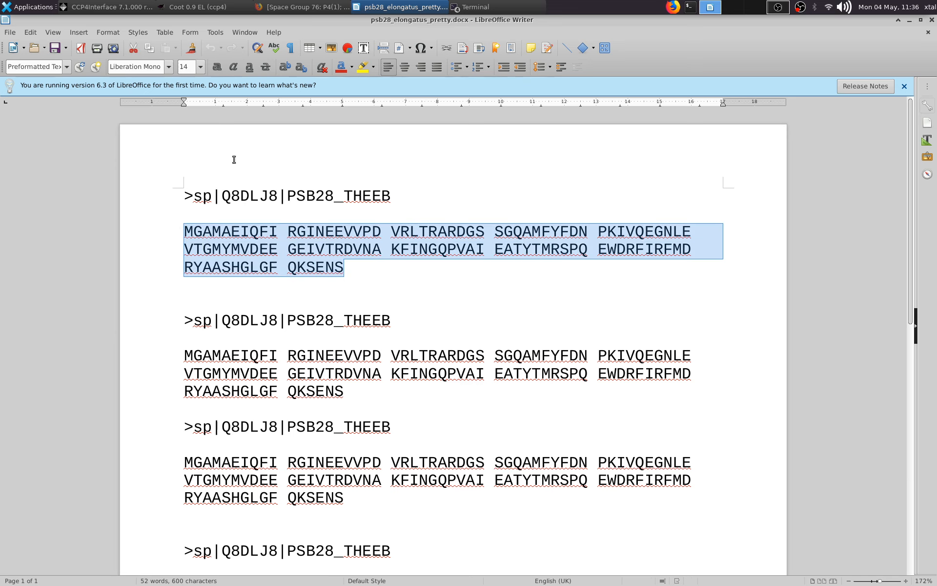
scroll(335, 278, "down", 1)
scroll(335, 273, "down", 1)
scroll(334, 227, "up", 1)
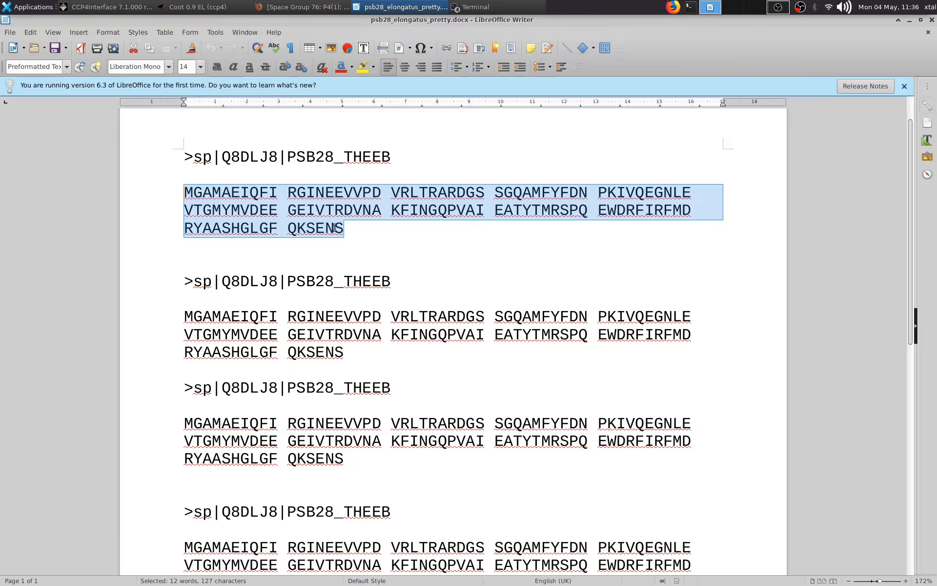
scroll(333, 228, "up", 1)
left_click(296, 239)
mouse_move(288, 230)
left_mouse_down()
mouse_move(381, 233)
mouse_move(297, 233)
left_mouse_up()
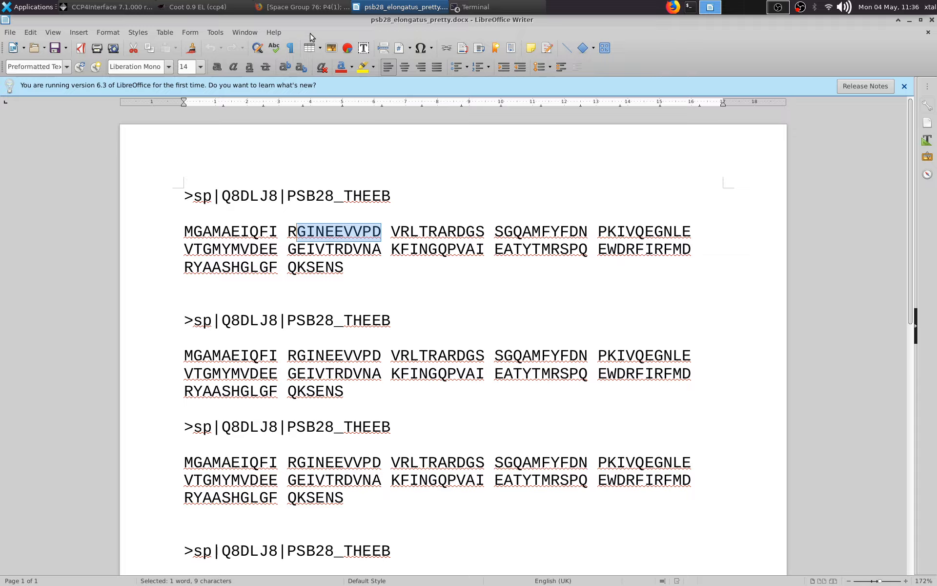
- Dismiss Writer's version notice, shift its window partly aside, and enlarge the Coot window showing the model and map
left_click(904, 86)
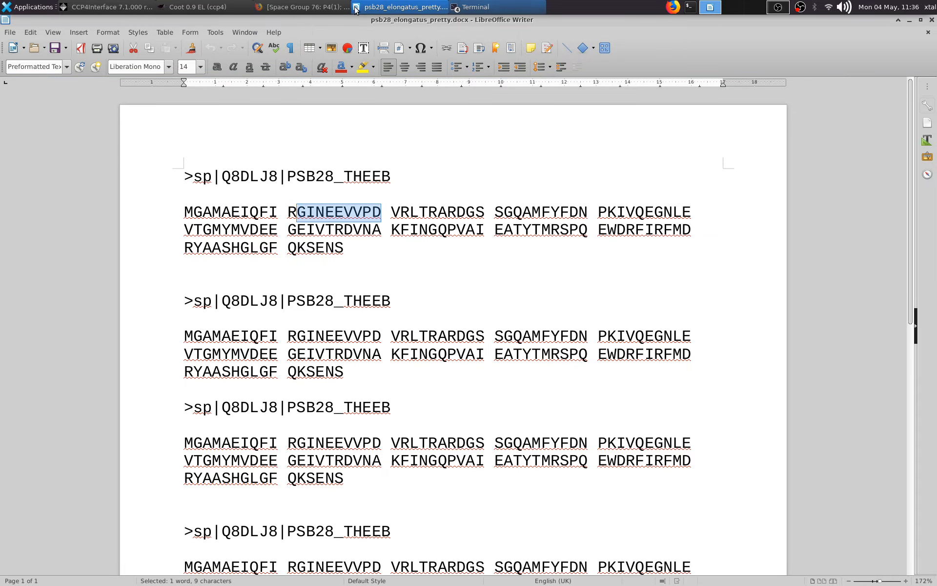
left_click_drag(295, 20, 291, 121)
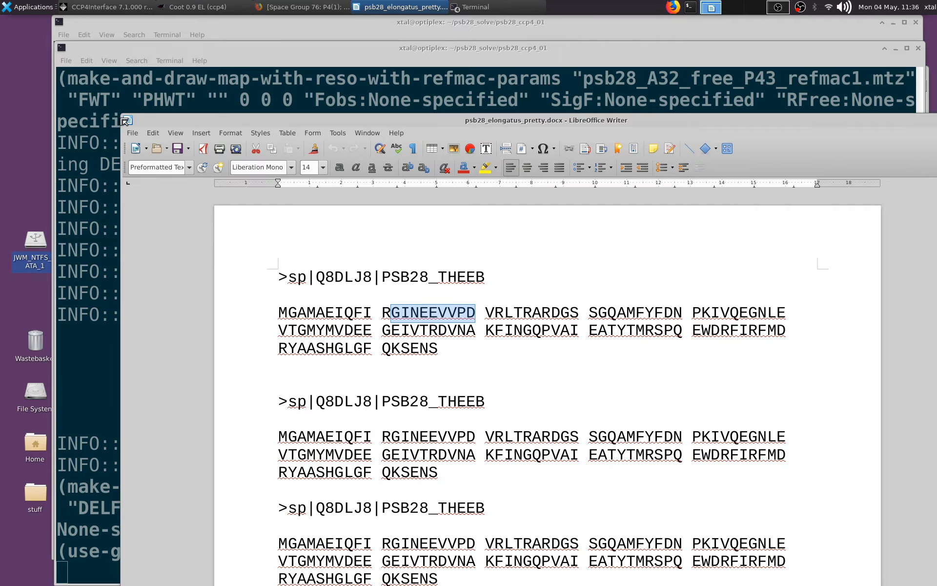
left_click_drag(127, 120, 279, 119)
left_click_drag(489, 365, 844, 559)
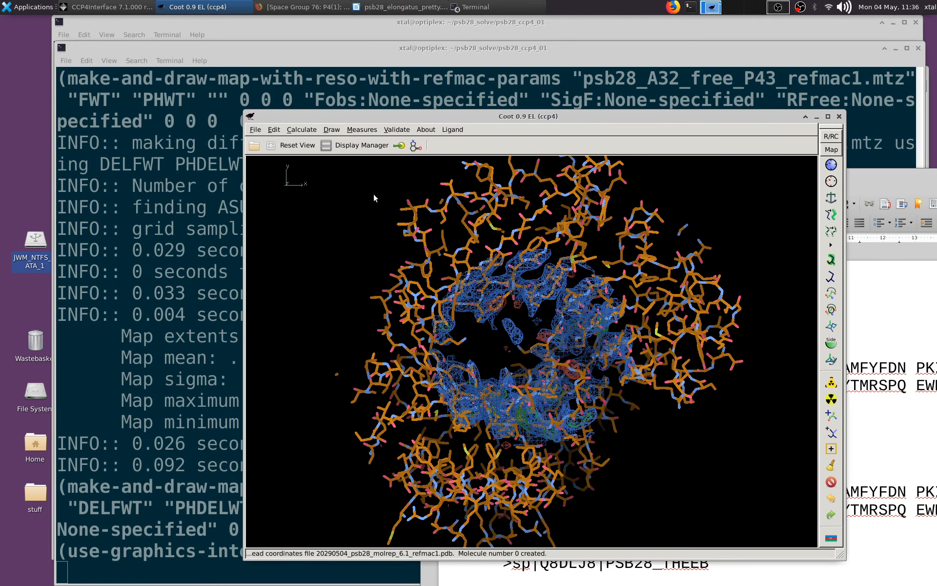
- Bring up Coot's Curlew extensions wrangler, enlarge it, and install the Trimmings extension
left_click(256, 130)
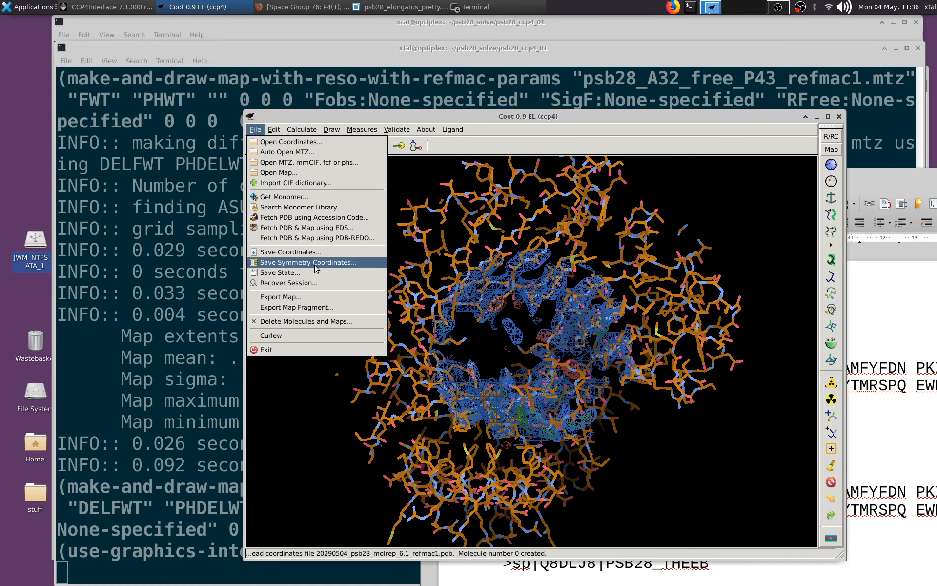
left_click(298, 336)
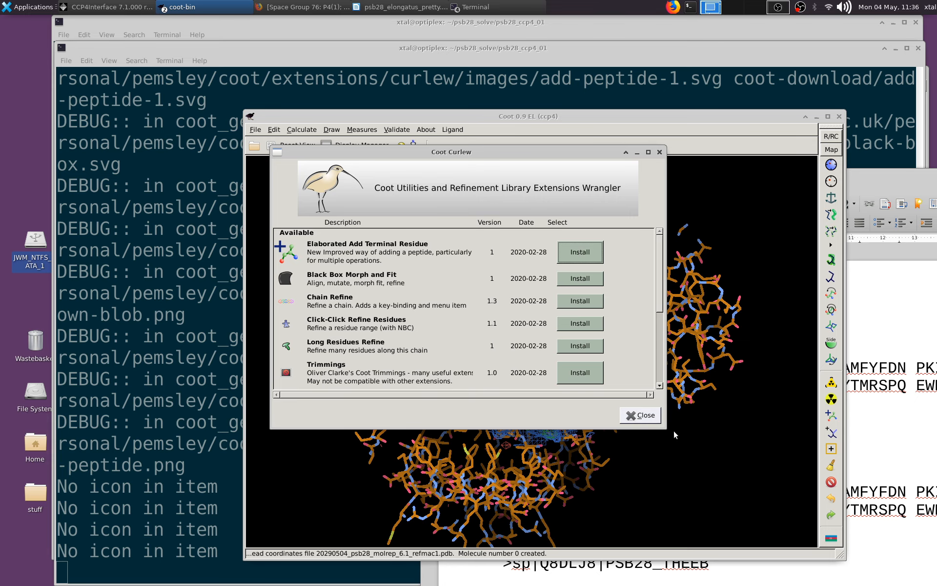
left_click_drag(662, 425, 748, 463)
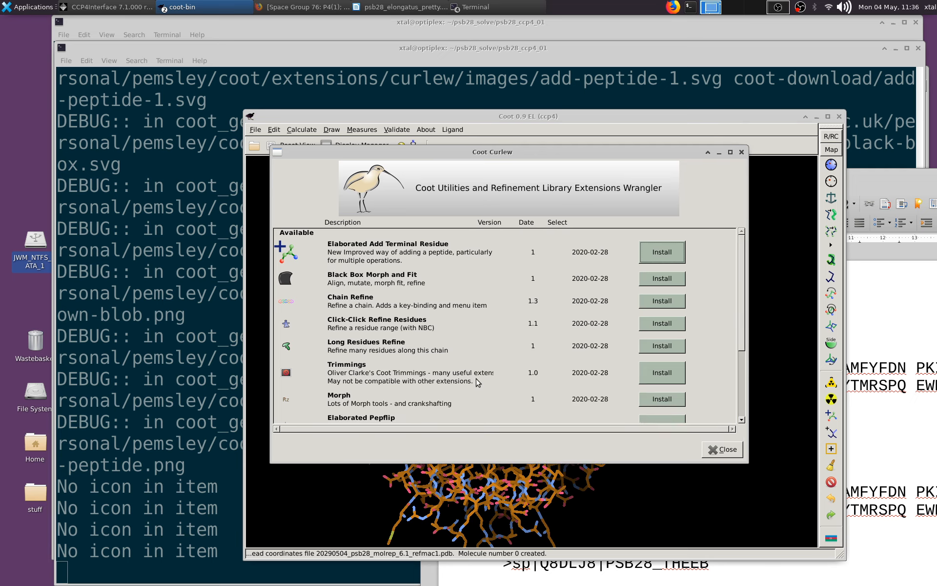
left_click(672, 373)
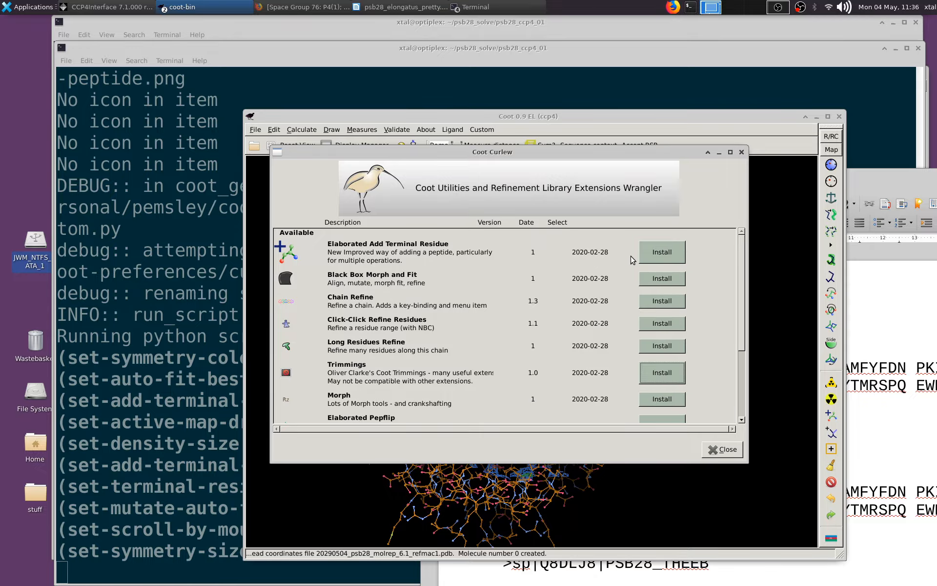
- Install the Elaborated Add Terminal Residue extension, look over the remaining extensions, and close Curlew
left_click(645, 256)
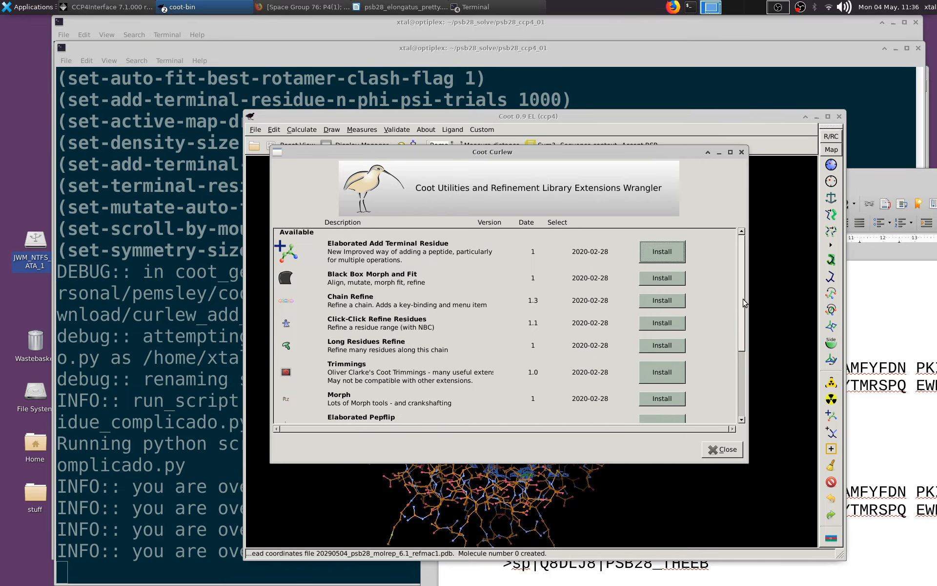
scroll(742, 341, "down", 3)
scroll(742, 342, "down", 2)
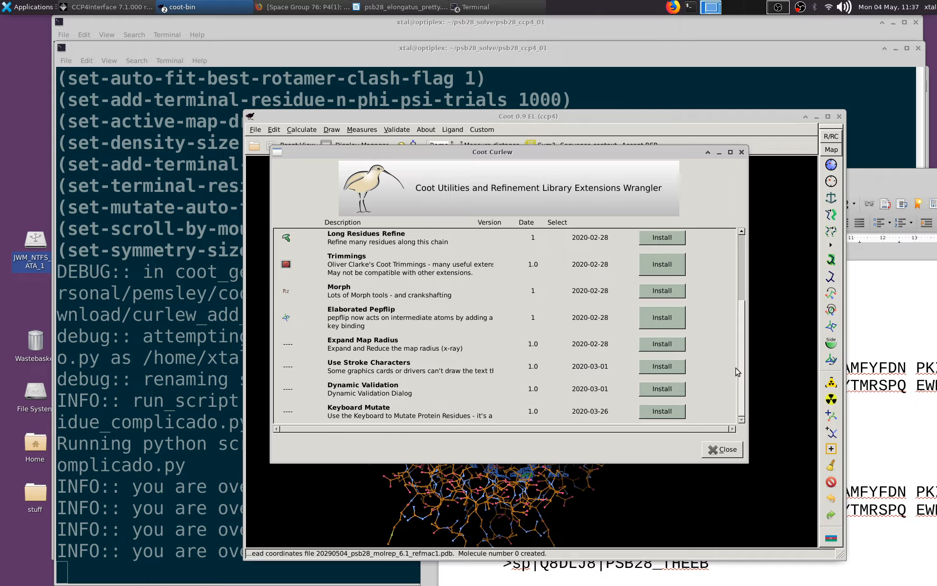
scroll(737, 372, "up", 5)
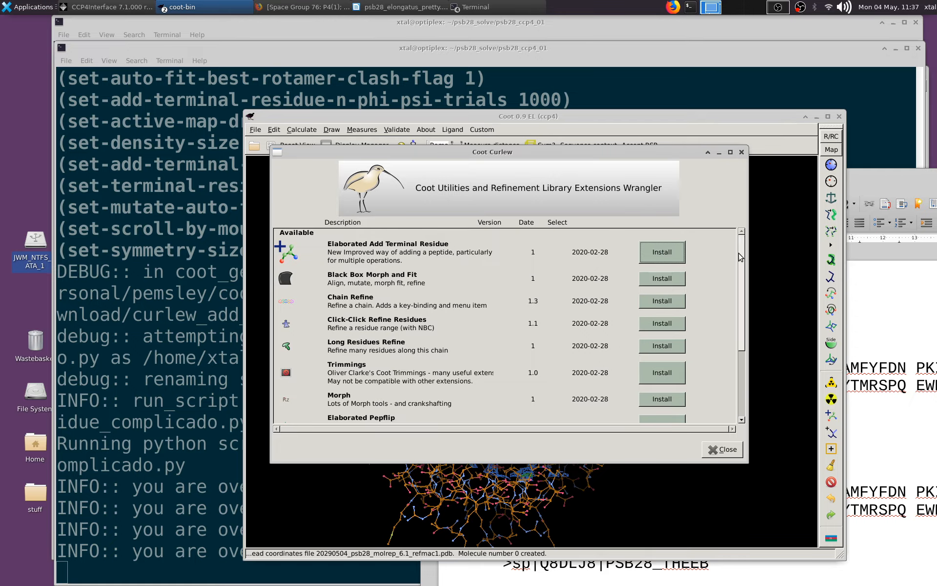
left_click(722, 449)
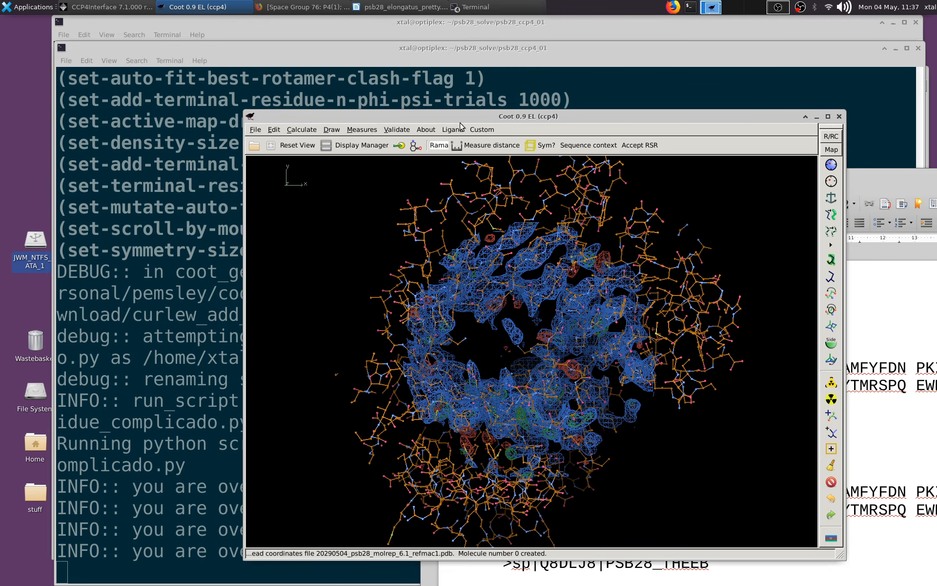
- Glance at Coot's new Custom commands, then open another terminal window and change to the home directory
left_click(481, 129)
left_click(441, 259)
right_click(508, 101)
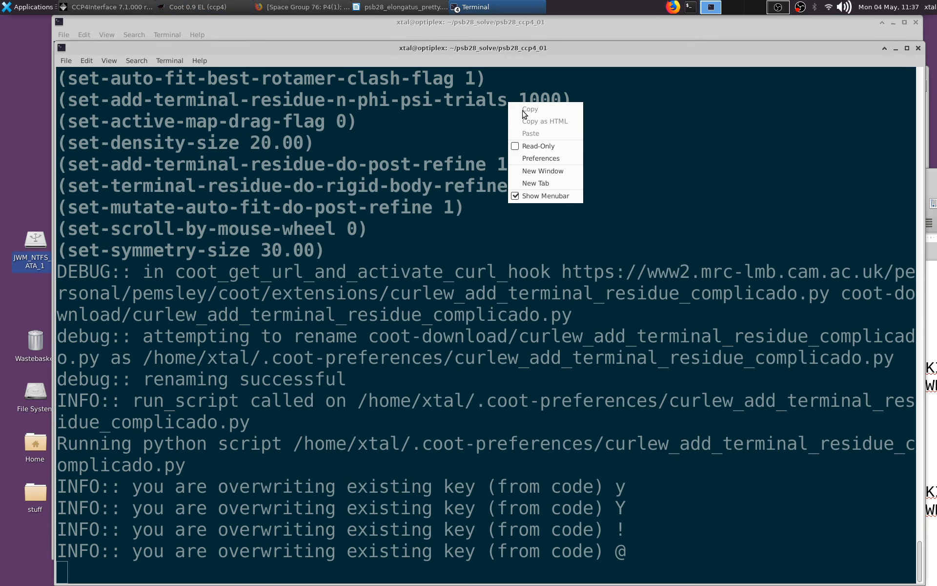
left_click(554, 176)
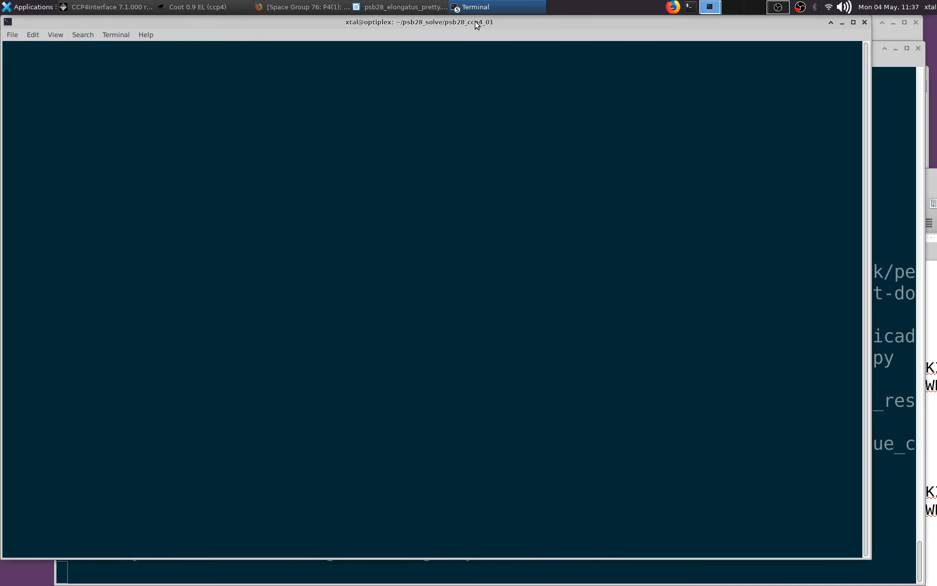
type("cd")
key("Return")
- Change to the .coot-preferences directory and list its files
type("cd .c")
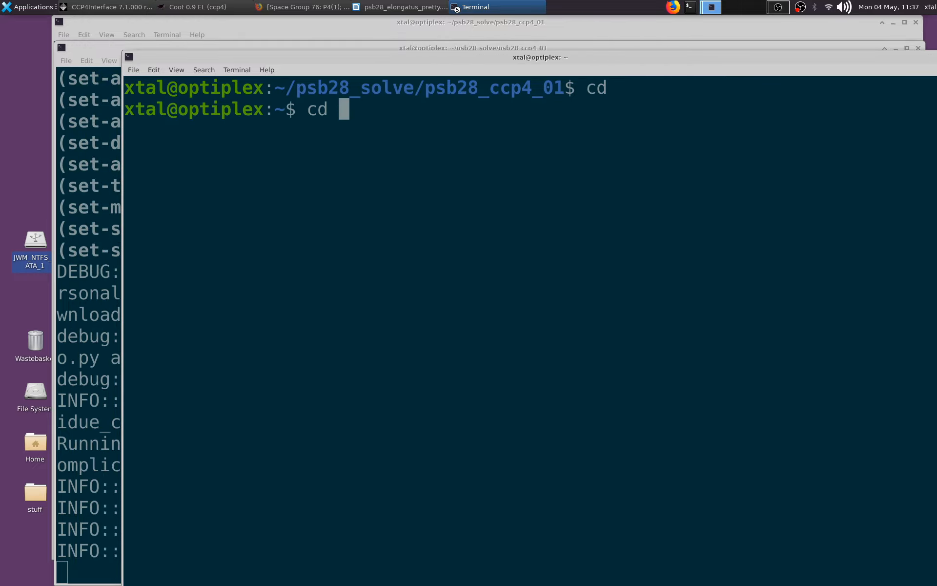
type("o")
key("Tab")
key("Tab")
type("o")
key("Tab")
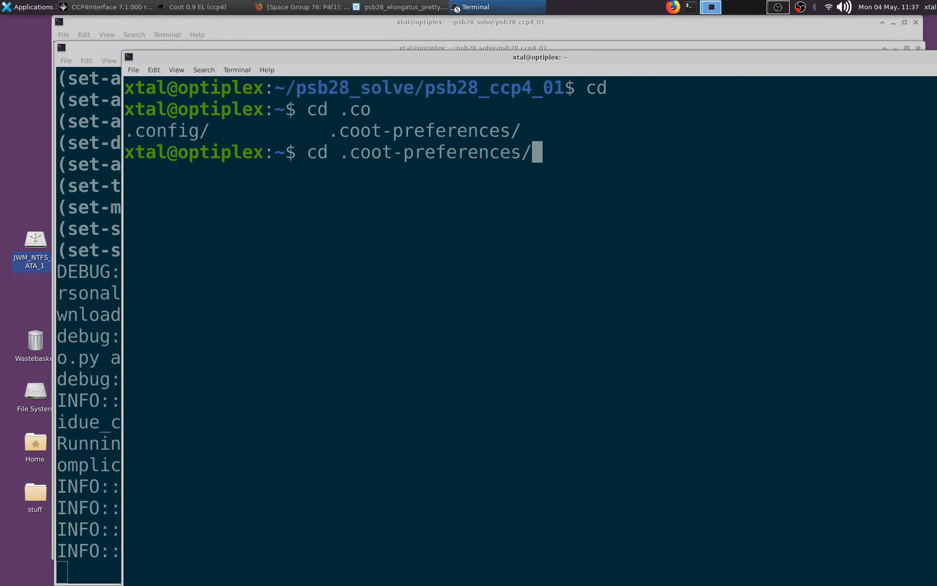
key("Return")
type("ls")
key("Return")
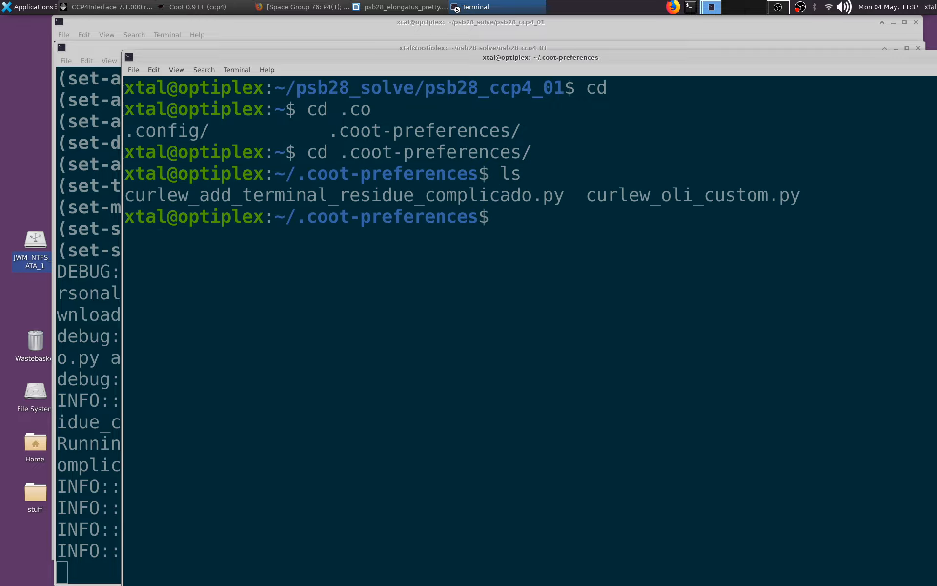
- Open curlew_oli_custom.py in vim and bring the whole terminal window into view
type("vim curlew_o")
key("Tab")
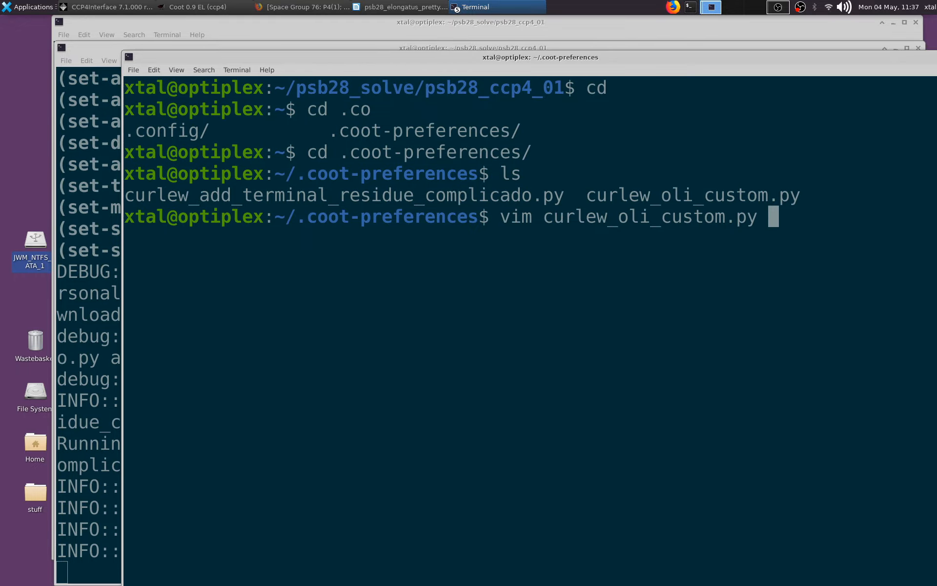
key("Return")
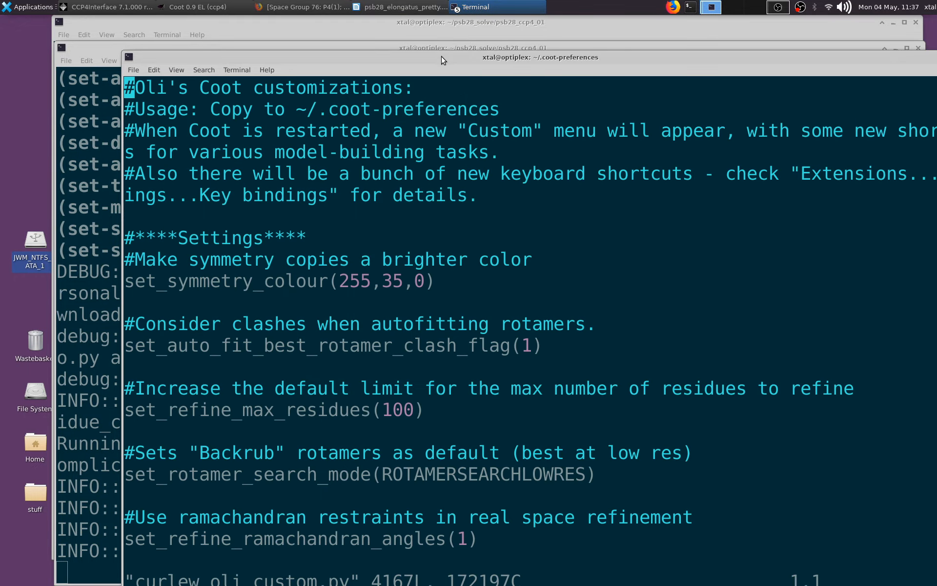
double_click(443, 60)
- Search curlew_oli_custom.py for "map" and step through the matches to the default map radius setting
type("/")
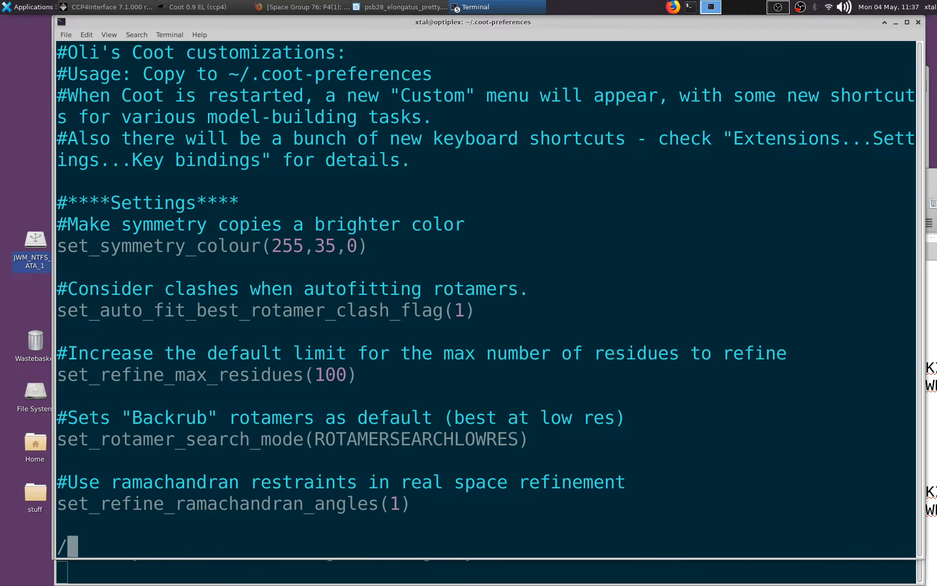
type("map")
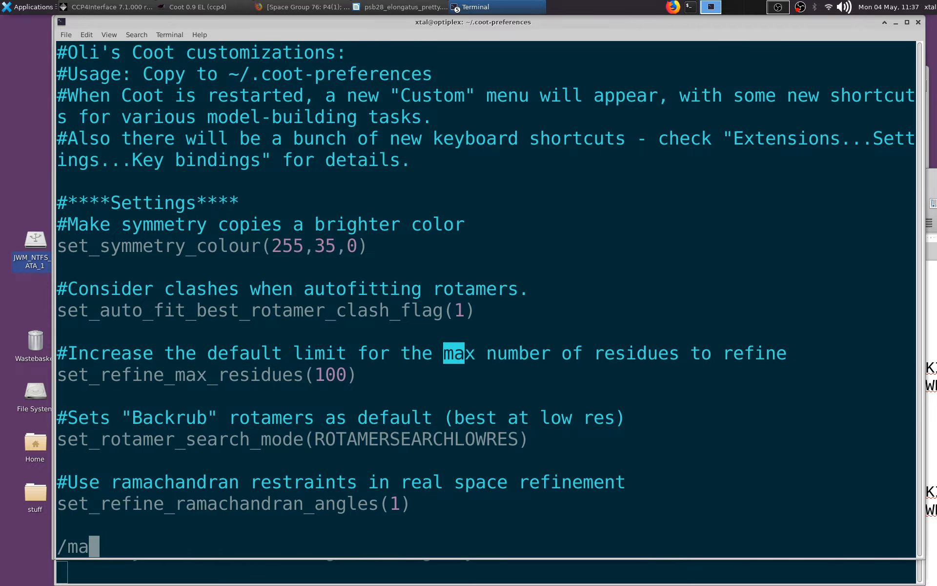
key("Return")
key("n")
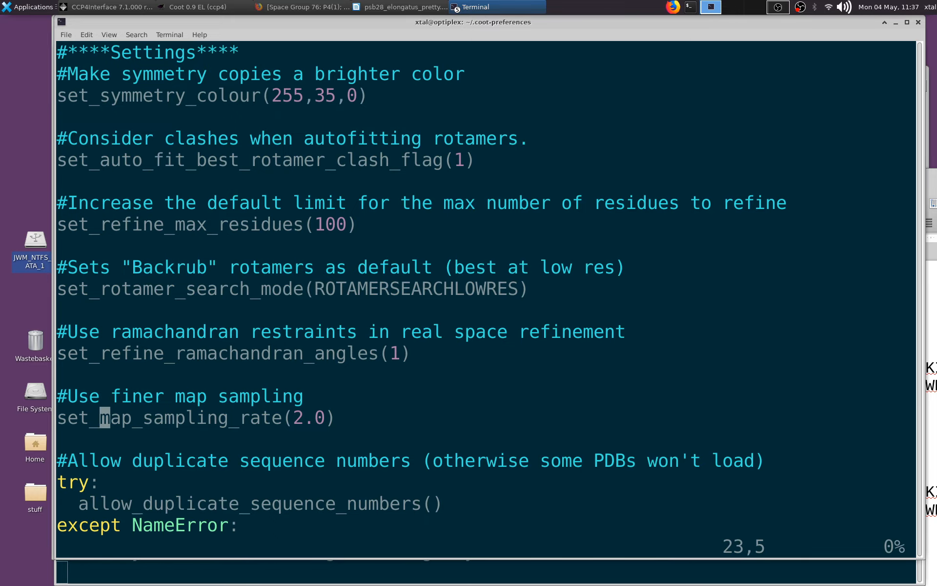
key("n")
key("n")
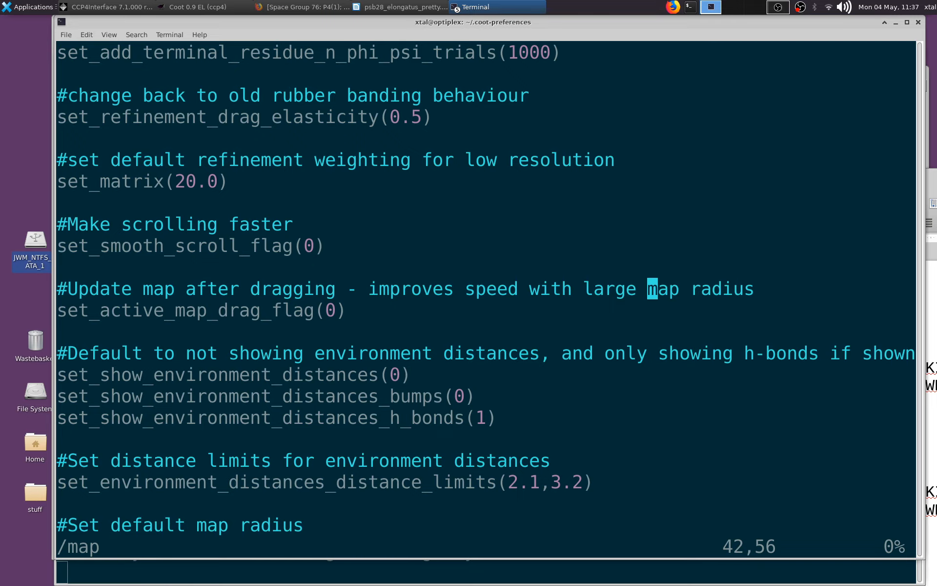
key("n")
key("n")
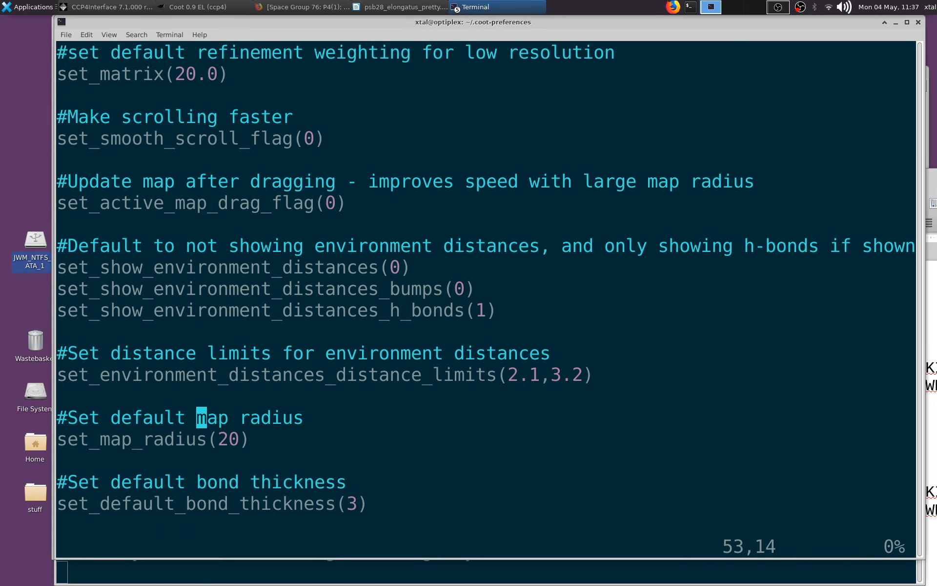
- Step through further "map" matches to the key bindings that set the map contour level in sigma
key("n")
key("n")
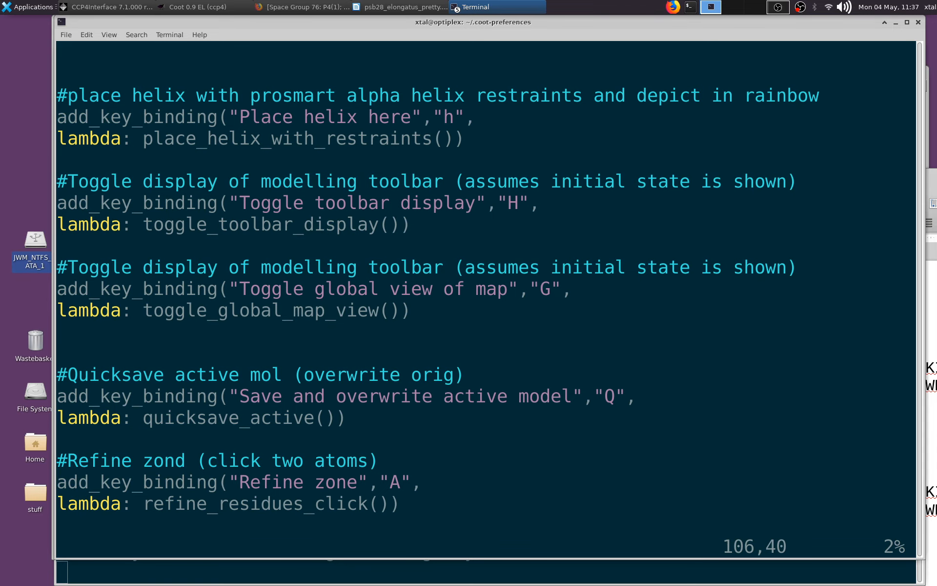
key("n")
key("n")
key("n")
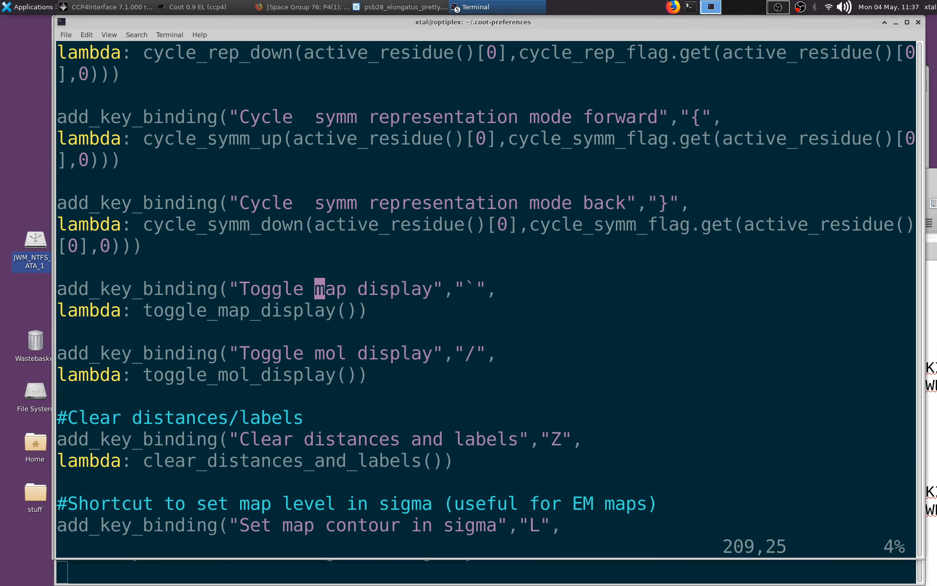
key("n")
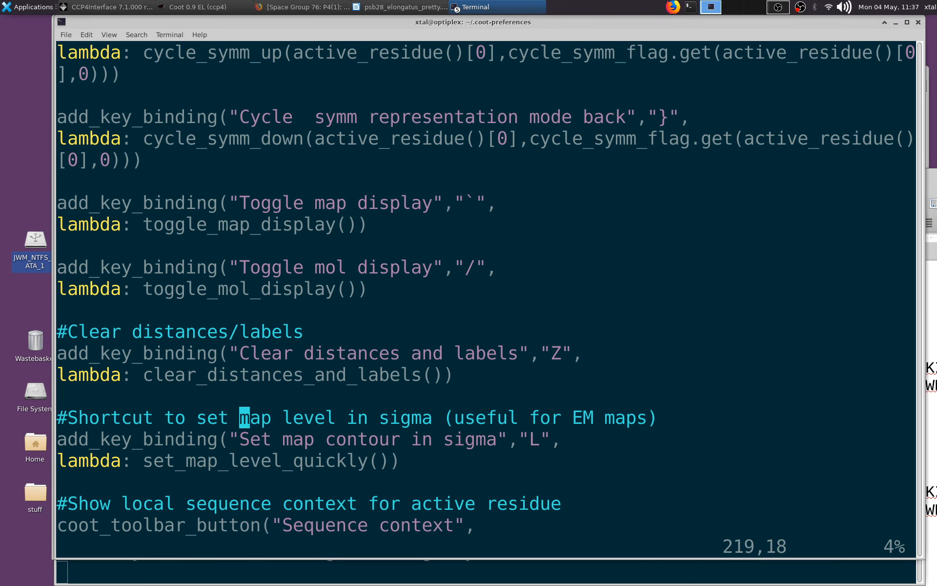
key("n")
key("n")
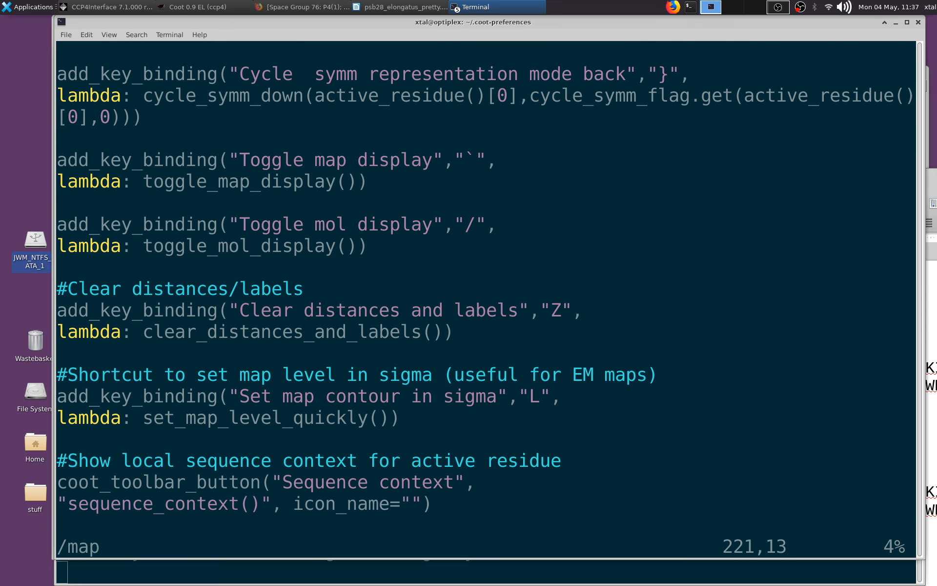
key("n")
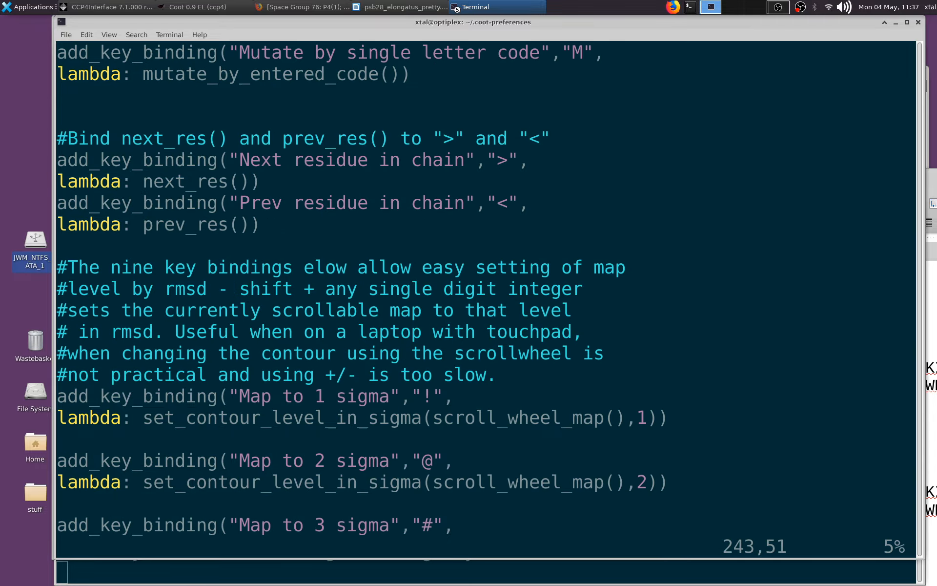
key("n")
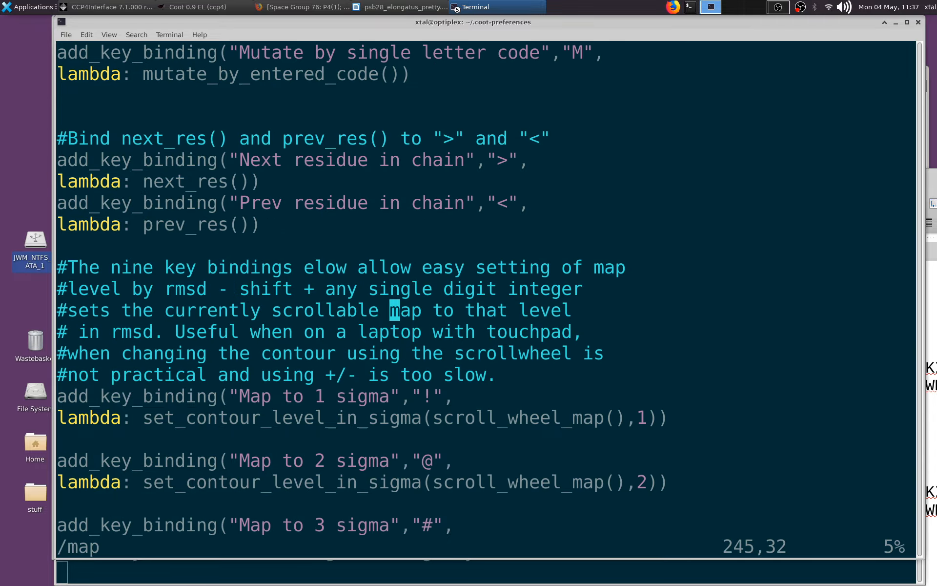
key("n")
key("n")
key("n")
key("n")
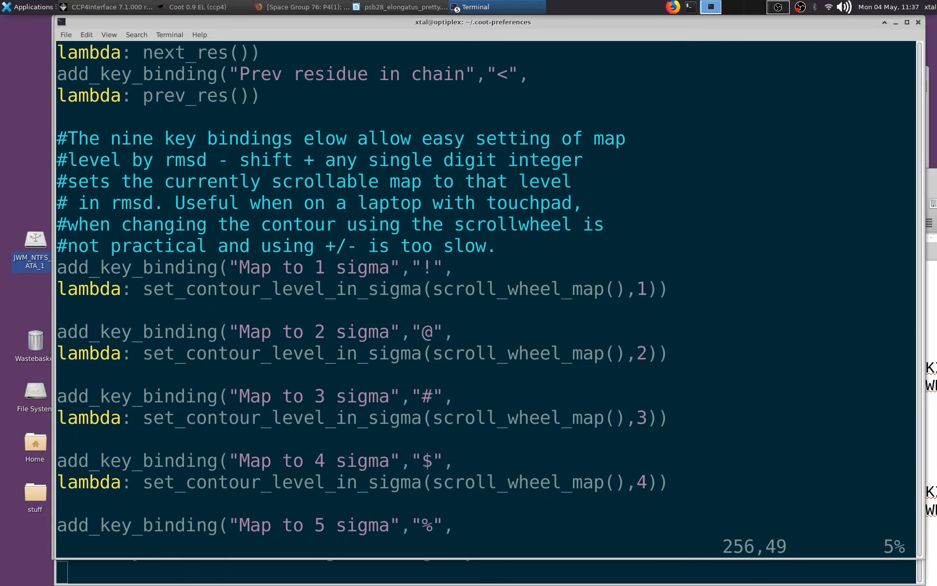
key("n")
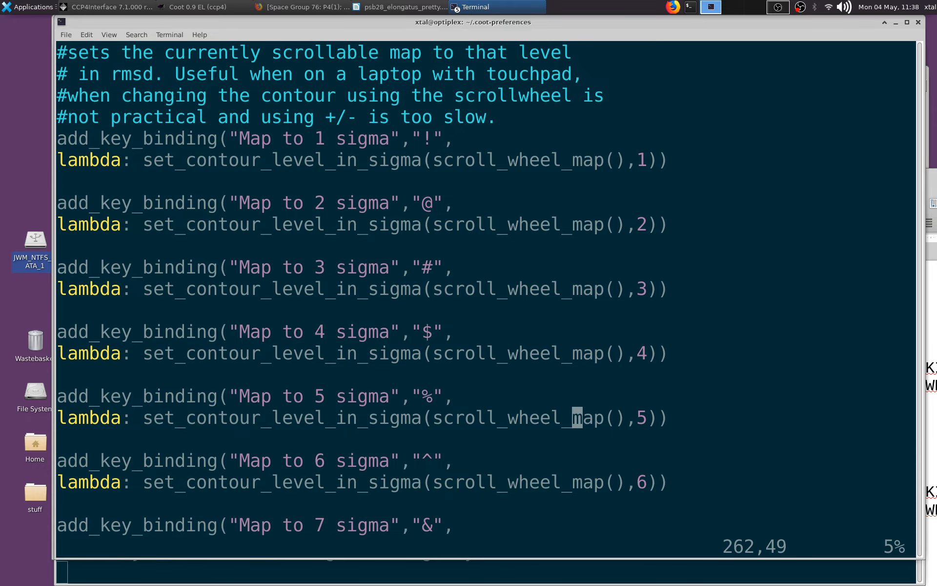
- Read the comment above the sigma-level key bindings and continue down to the goto_ncs_master function
key("Up")
key("Up")
key("Up")
key("Up")
key("Up")
key("Up")
key("Up")
key("Up")
key("Up")
key("Up")
key("Up")
key("Up")
key("Up")
key("Up")
key("Up")
key("Up")
key("Up")
key("Up")
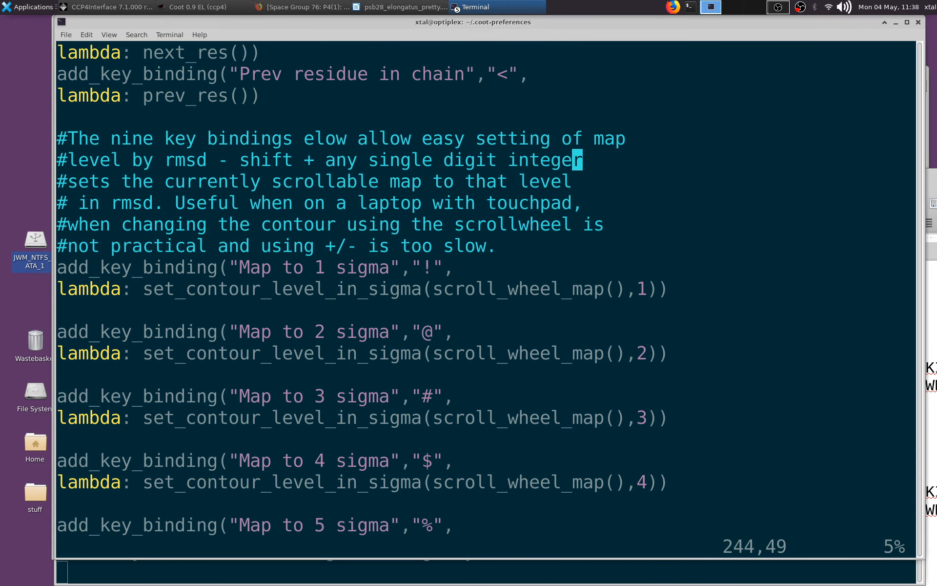
key("Down")
key("Down")
key("Down")
key("Down")
key("Down")
key("Down")
key("Down")
key("Down")
key("Down")
key("Down")
key("Down")
key("Down")
key("Down")
key("Down")
key("Down")
key("Down")
key("Down")
key("Down")
key("Down")
key("Down")
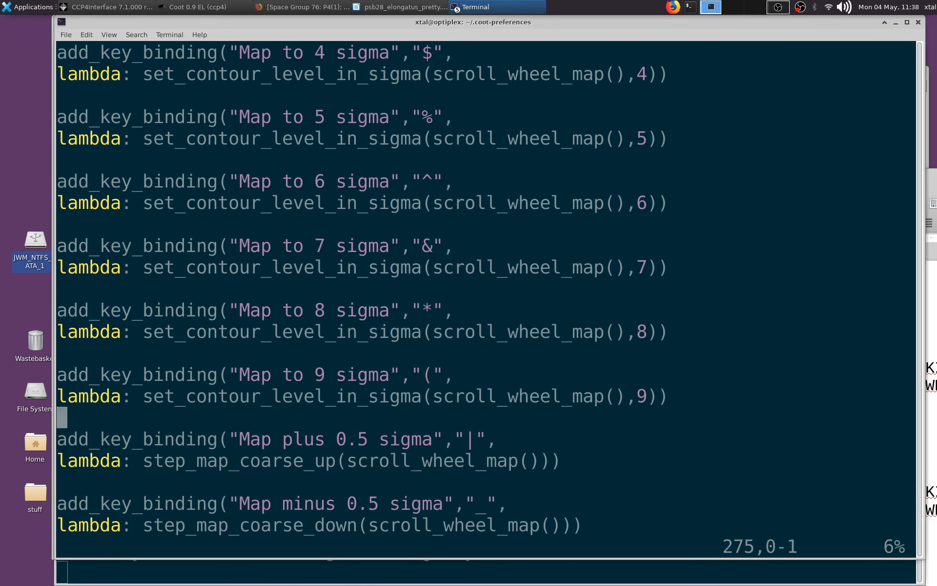
key("Down")
key("Down")
key("Down")
key("Down")
key("Down")
key("Down")
key("Down")
key("Down")
key("Down")
key("Down")
key("Down")
key("Down")
key("Down")
key("Down")
key("Down")
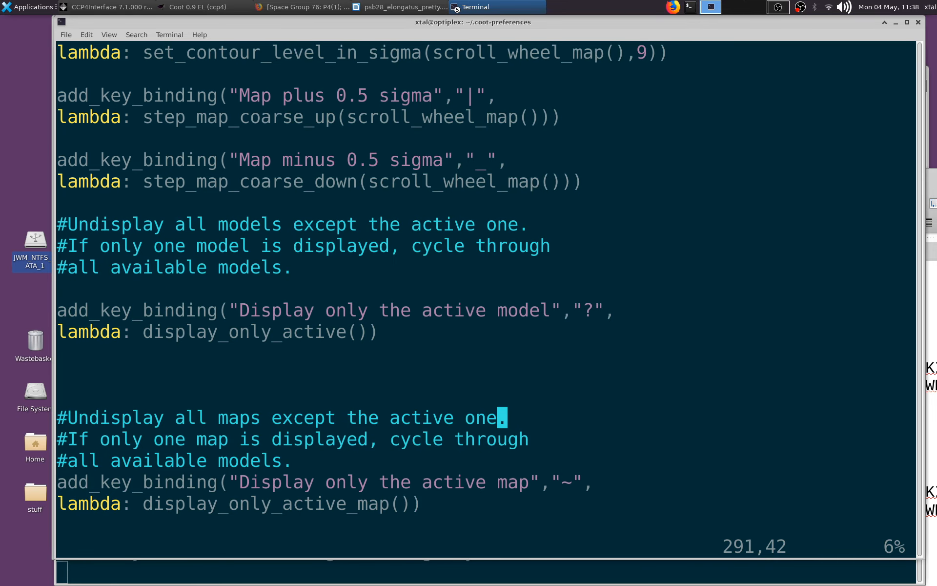
key("Down")
key("Down")
key("Down")
key("Down")
key("Down")
key("Down")
key("Down")
key("Down")
- Search curlew_oli_custom.py for "scroll" and step through the matches to the set_map_level_quickly function
type("/")
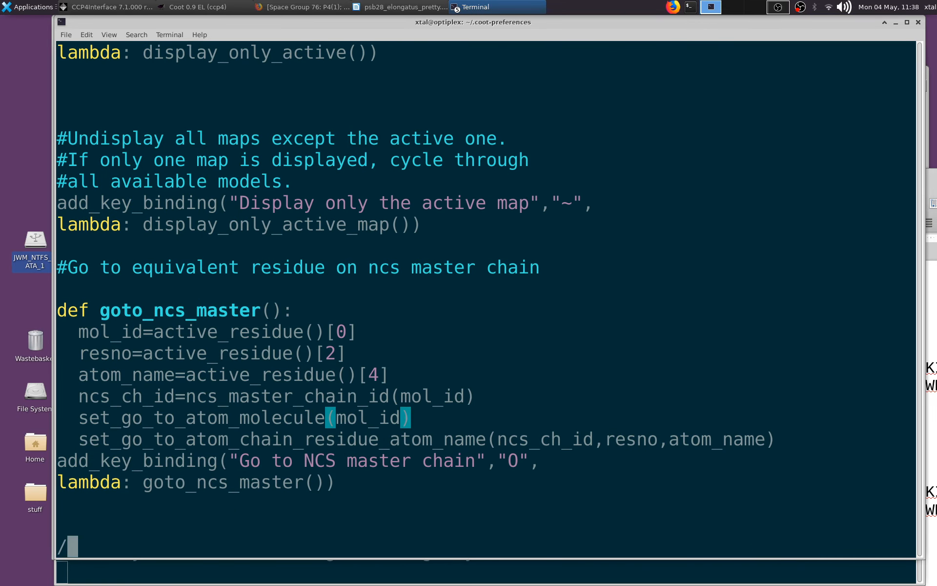
type("scroll")
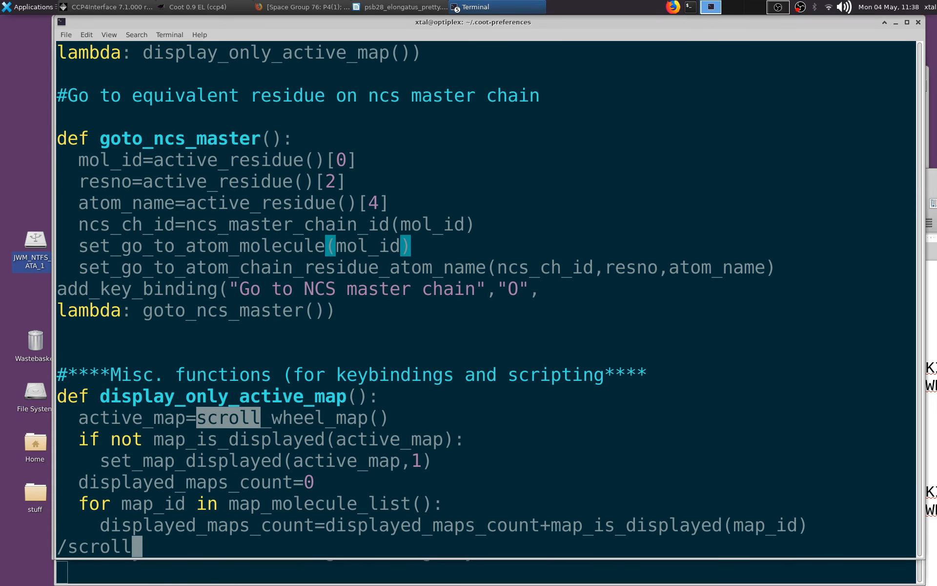
key("Return")
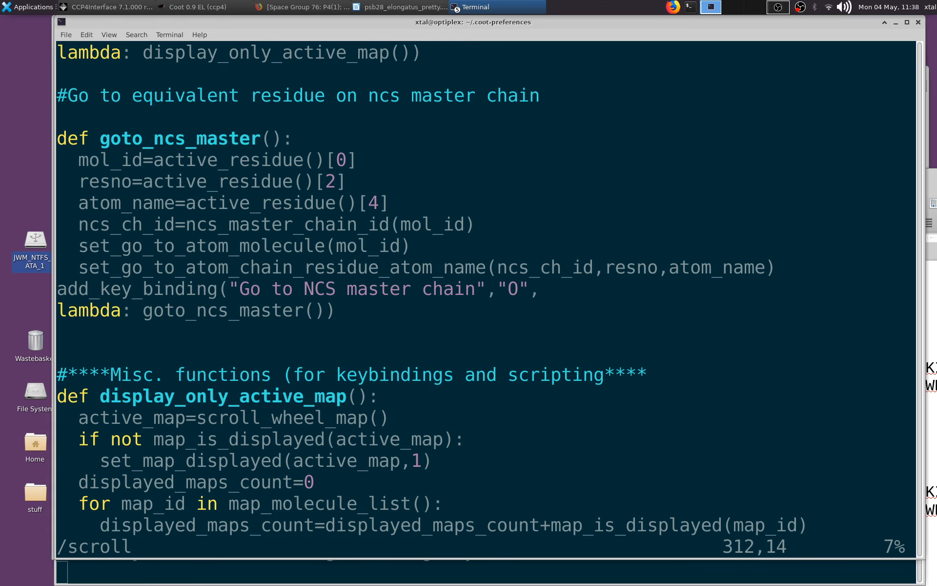
key("n")
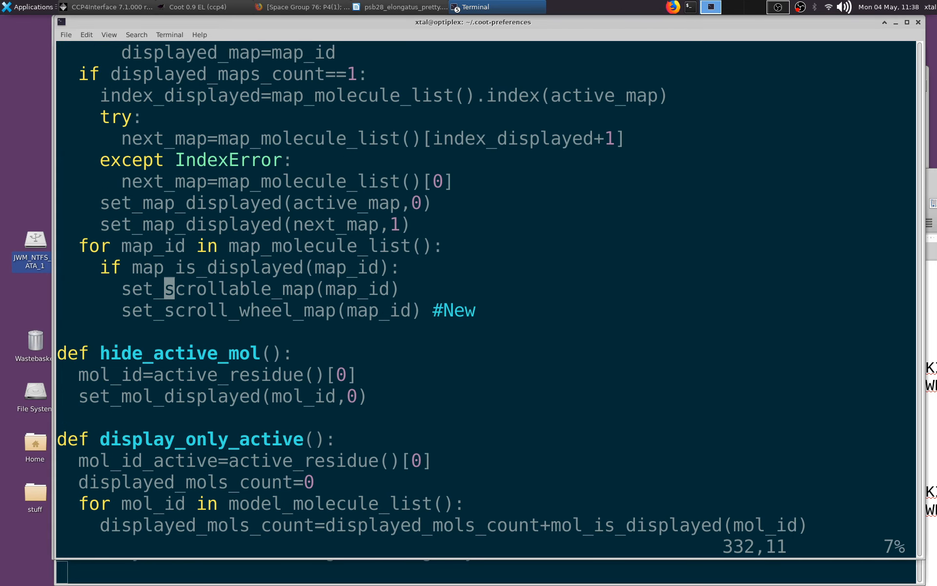
key("n")
key("n")
key("n")
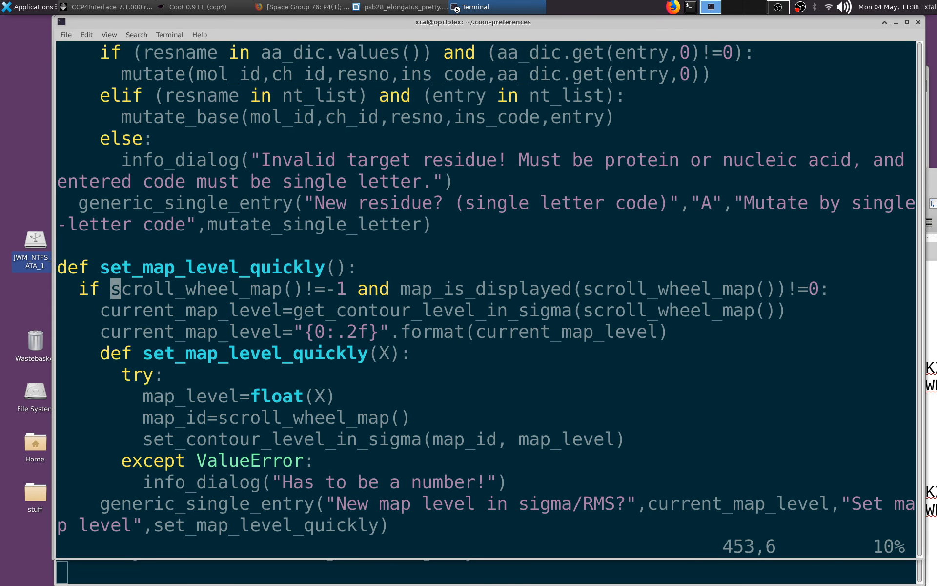
key("n")
key("n")
key("n")
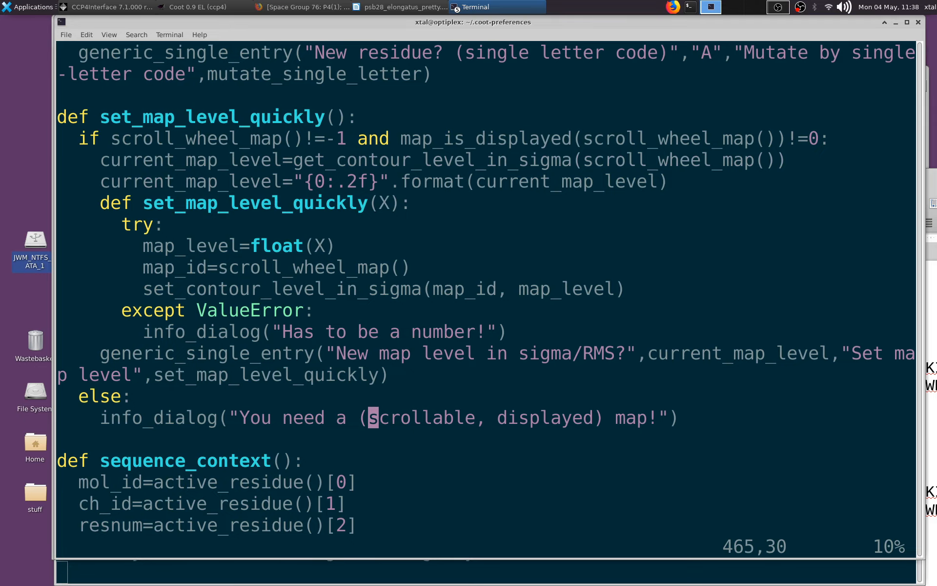
- Quit vim and reopen curlew_oli_custom.py from the command line
type(":Q")
key("Return")
type(":q")
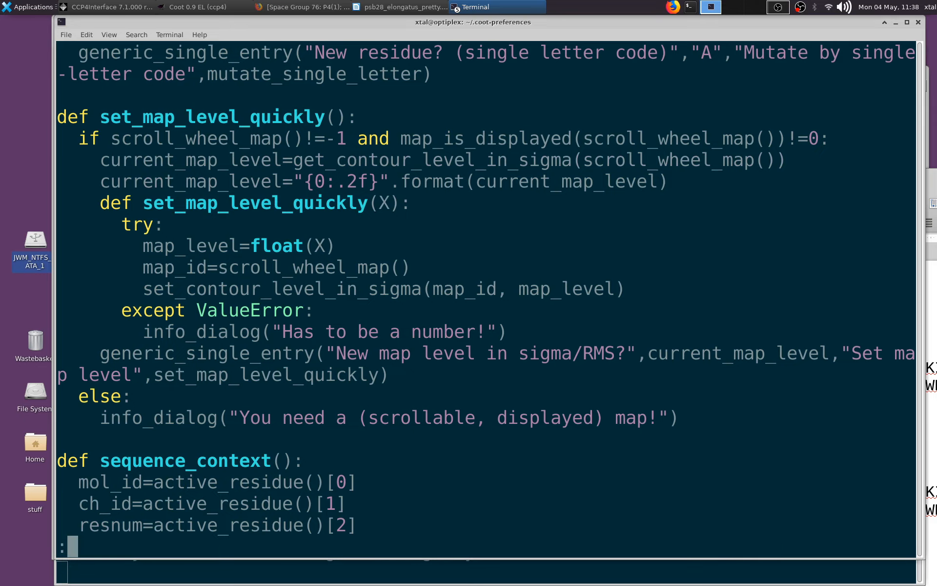
key("Return")
key("Up")
key("Return")
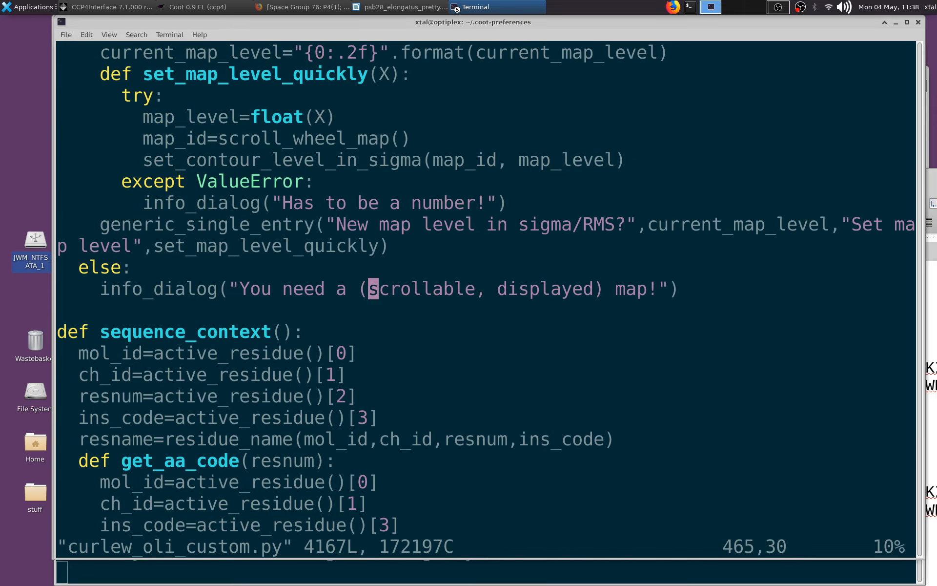
- Return to the start of the file and read down the Settings section to the scroll wheel contour option
key("Page_Up")
key("Page_Up")
key("Page_Up")
key("Page_Up")
key("Page_Up")
key("Page_Up")
key("Page_Up")
key("Page_Up")
key("Page_Up")
key("Page_Up")
key("Page_Up")
key("Page_Up")
key("Page_Up")
key("Page_Up")
key("Page_Up")
key("Page_Up")
key("Page_Up")
key("Page_Up")
key("Page_Up")
key("Page_Up")
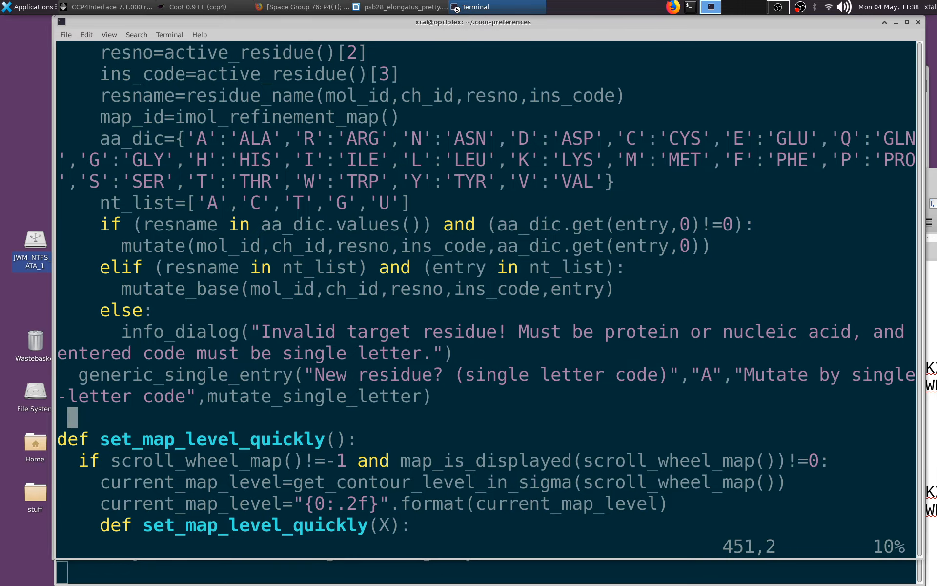
key("Down")
key("Down")
key("Down")
key("Down")
key("Down")
key("Down")
key("Down")
key("Down")
key("Down")
key("Down")
key("Down")
key("Down")
key("Down")
key("Down")
key("Down")
key("Down")
key("Down")
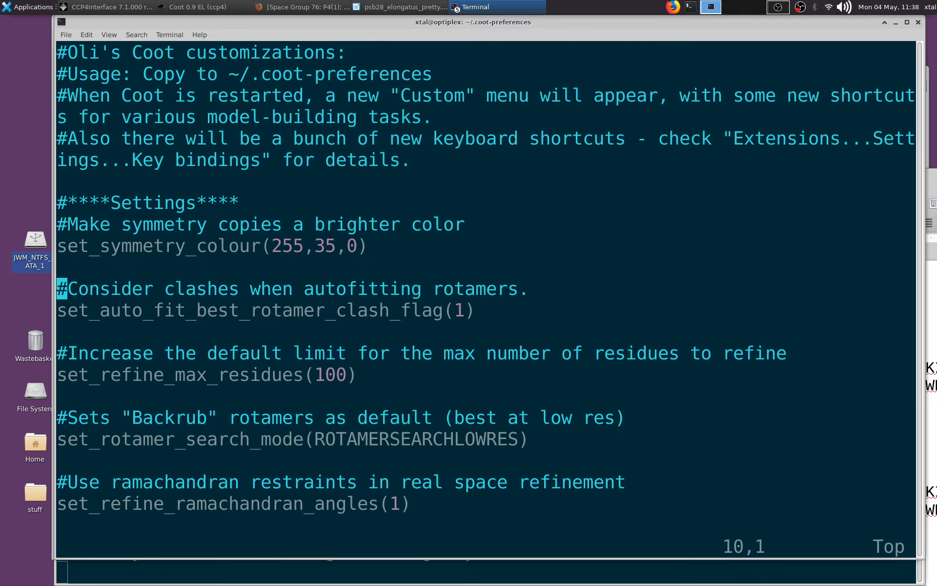
key("Down")
key("Down")
key("Down")
key("Down")
key("Down")
key("Down")
key("Down")
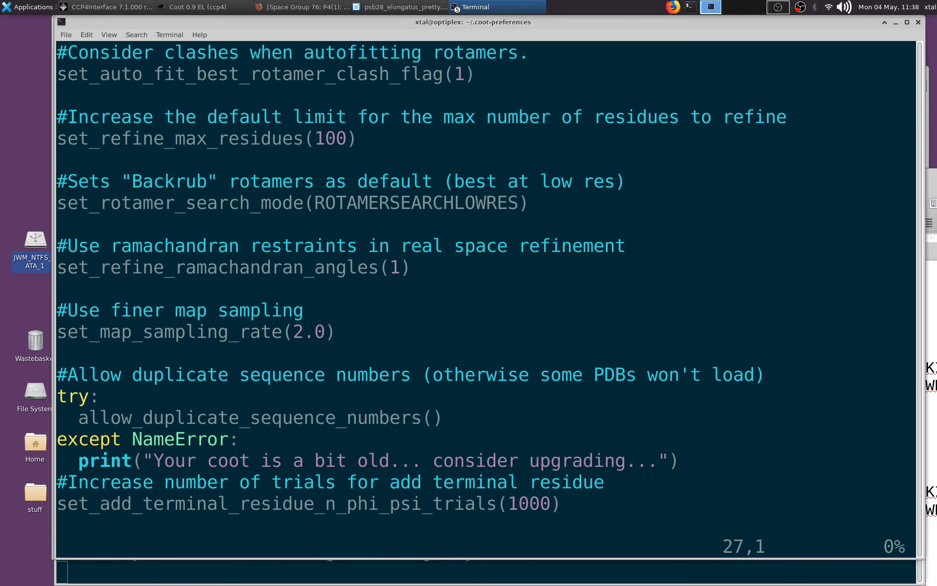
key("Down")
key("Down")
key("Down")
key("Down")
key("Down")
key("Down")
key("Down")
key("Down")
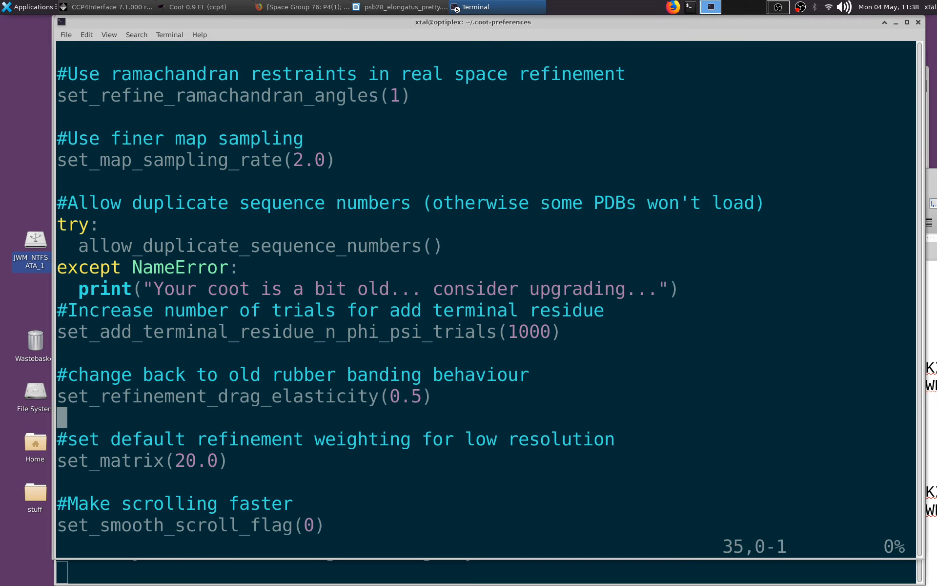
key("Down")
key("Down")
key("Down")
key("Down")
key("Down")
key("Down")
key("Down")
key("Down")
key("Down")
key("Down")
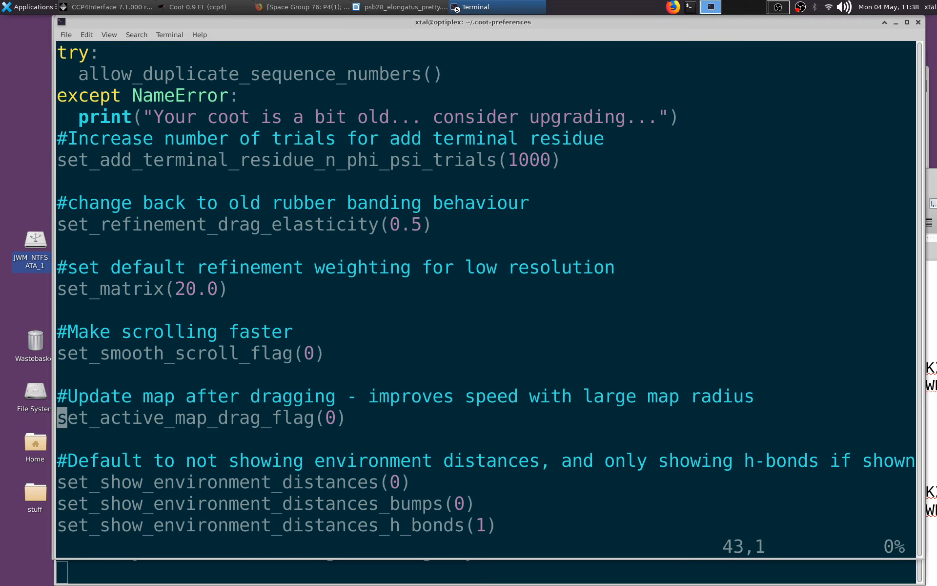
key("Down")
key("Down")
key("Down")
key("Down")
key("Down")
key("Down")
key("Down")
key("Down")
key("Down")
key("Down")
key("Down")
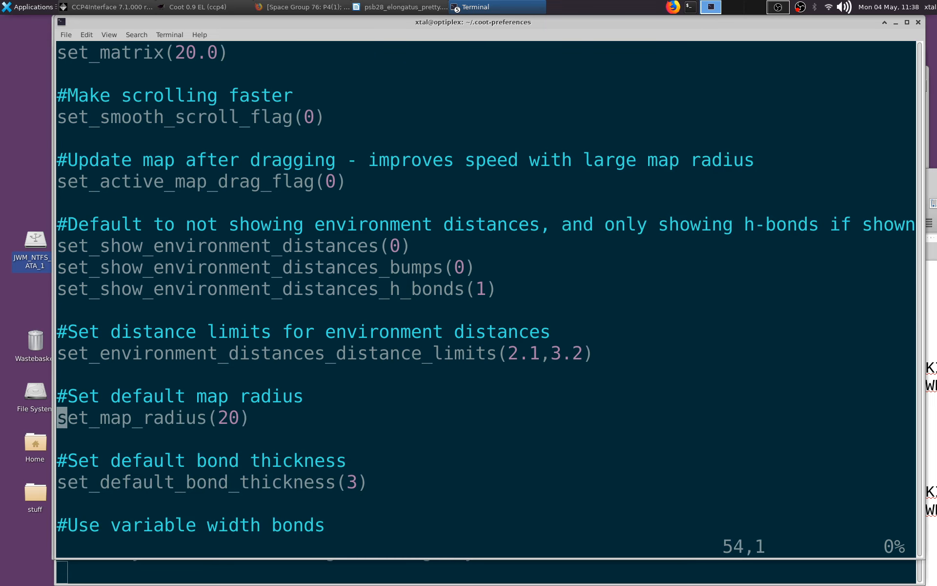
key("Down")
key("Down")
key("Down")
key("Down")
key("Down")
key("Down")
key("Down")
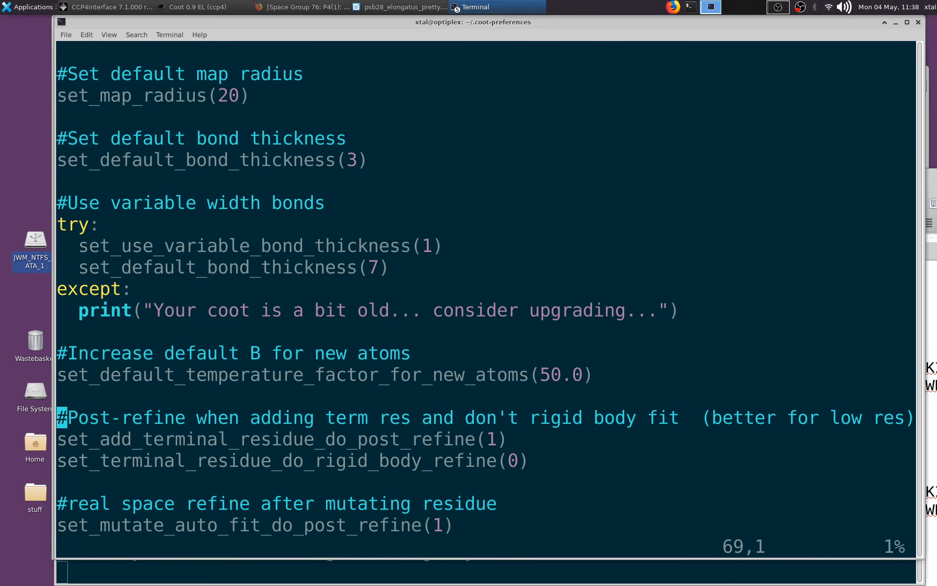
key("Down")
key("Down")
key("Down")
key("Down")
key("Down")
key("Down")
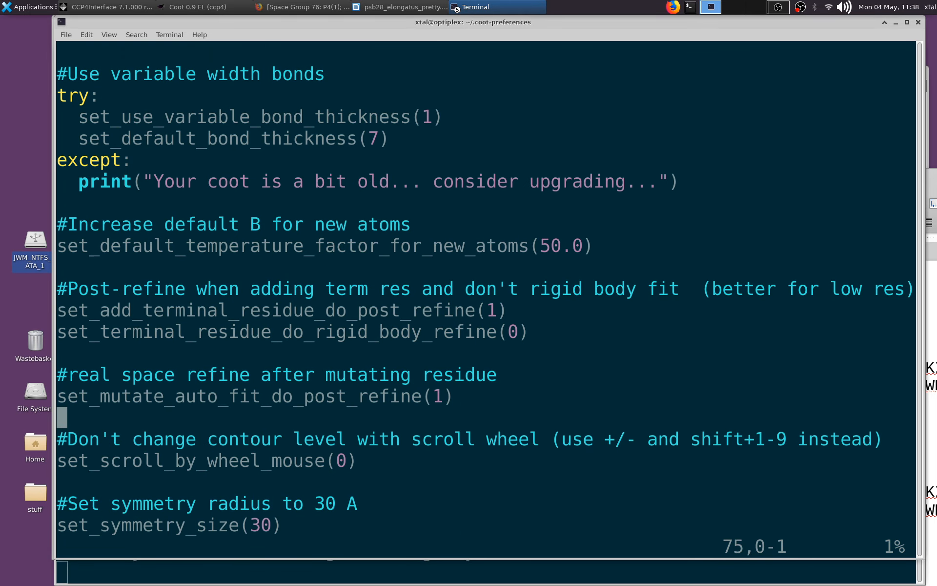
- Change set_scroll_by_wheel_mouse to 1, then save curlew_oli_custom.py and quit vim
key("Down")
key("Down")
key("Right")
key("Right")
key("Right")
key("Right")
key("Right")
key("Right")
key("Right")
key("Right")
key("Right")
key("Right")
key("Right")
key("Right")
key("Right")
key("Right")
key("Right")
key("Right")
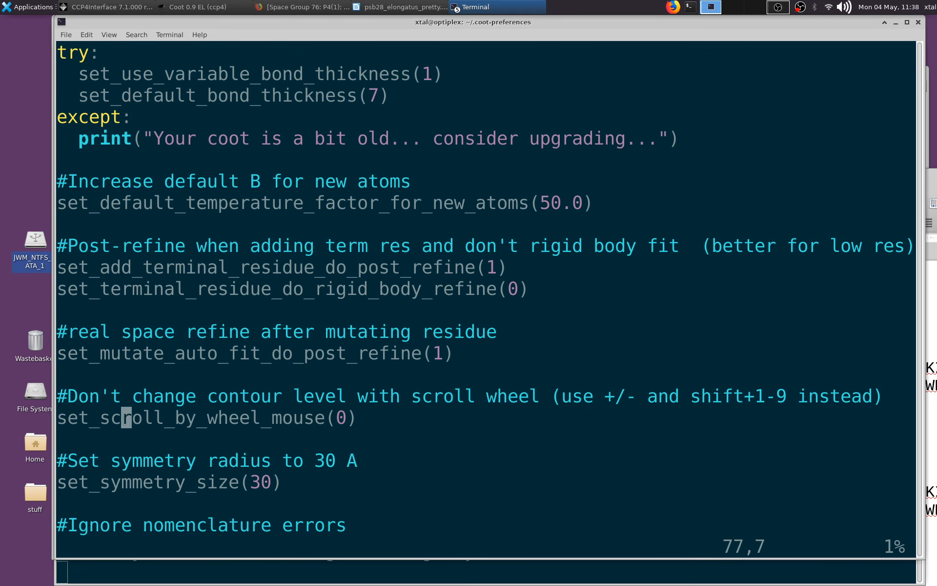
key("Right")
key("Right")
key("Right")
key("Right")
key("Right")
key("Right")
key("Right")
key("Right")
key("Right")
key("Right")
key("Right")
key("i")
key("BackSpace")
type("1")
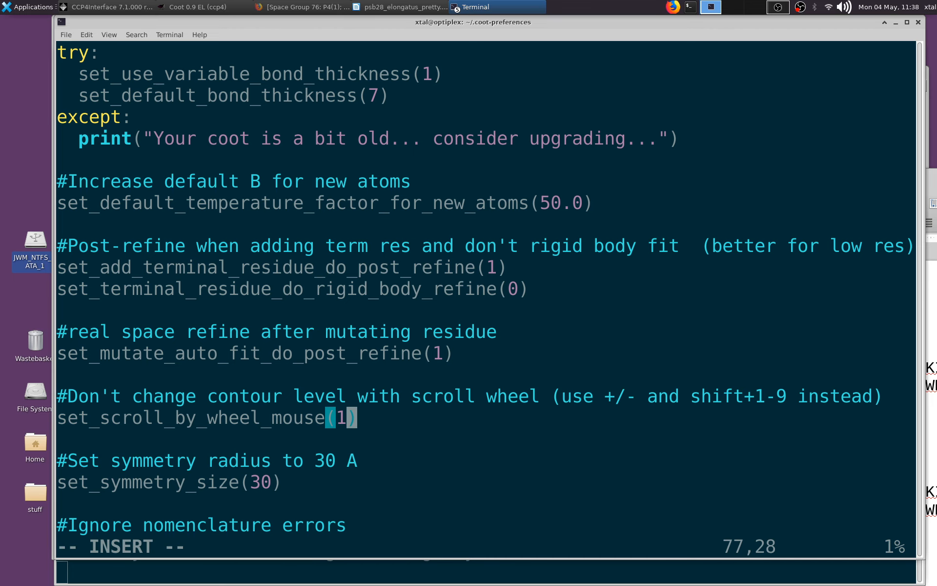
key("Escape")
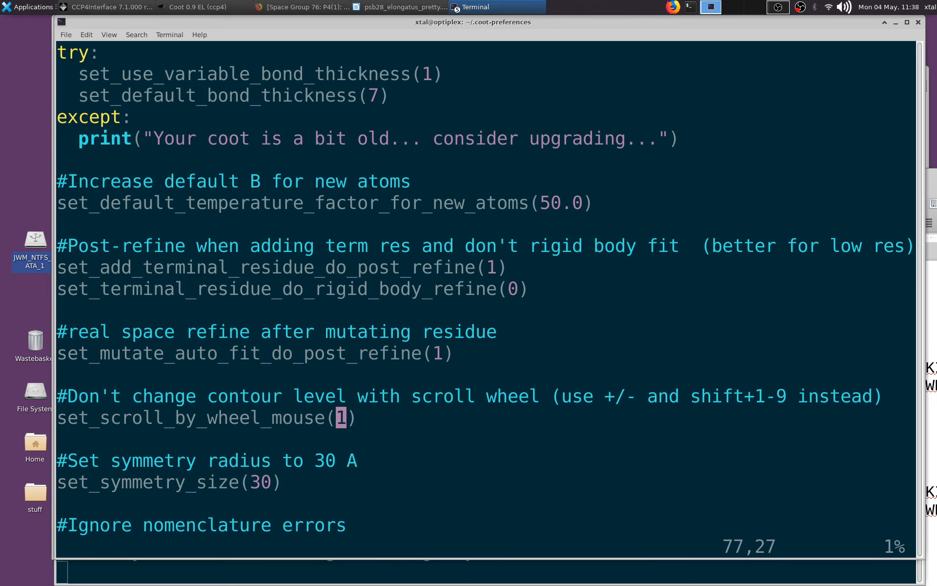
type(":wq")
key("Return")
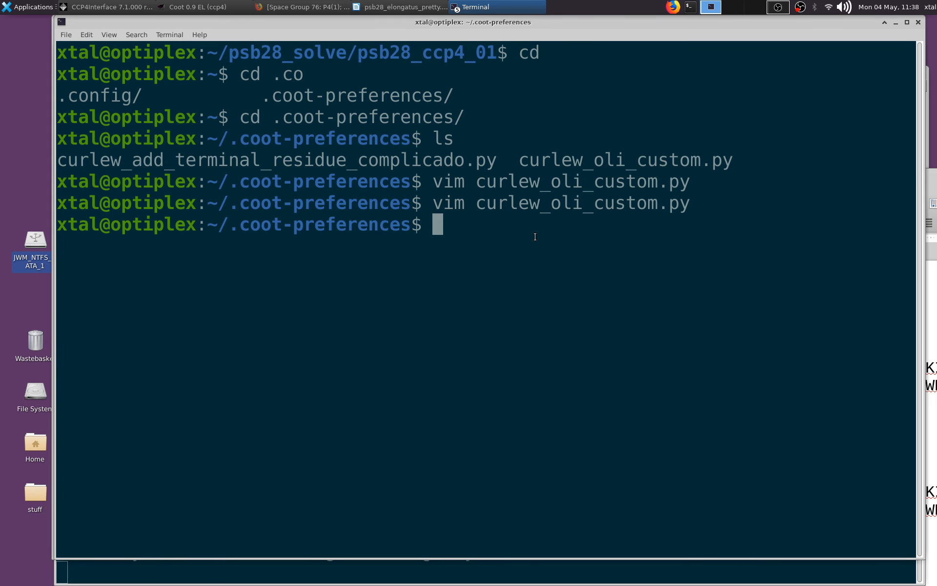
- Close the preferences terminal, exit Coot and relaunch it from the psb28_ccp4_01 terminal
key("ctrl+d")
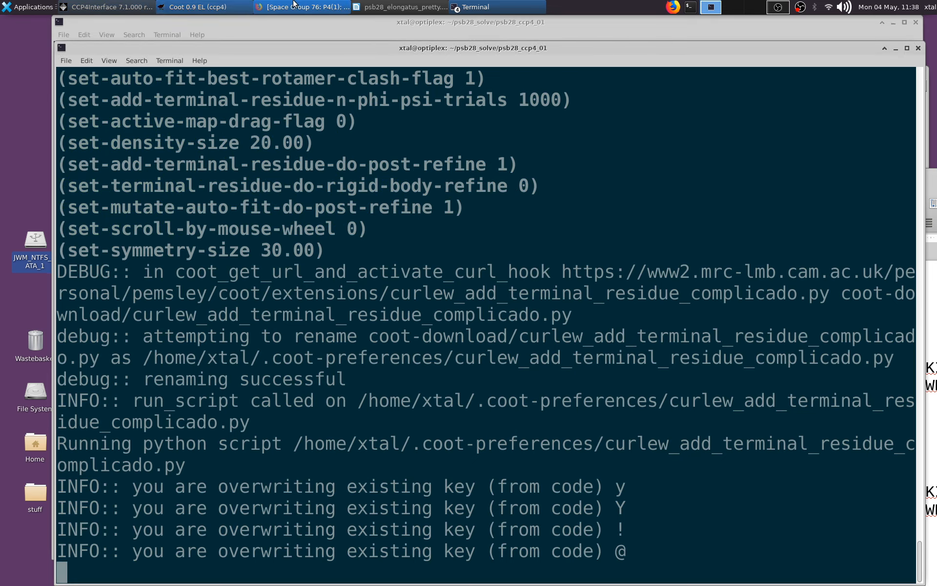
left_click(197, 7)
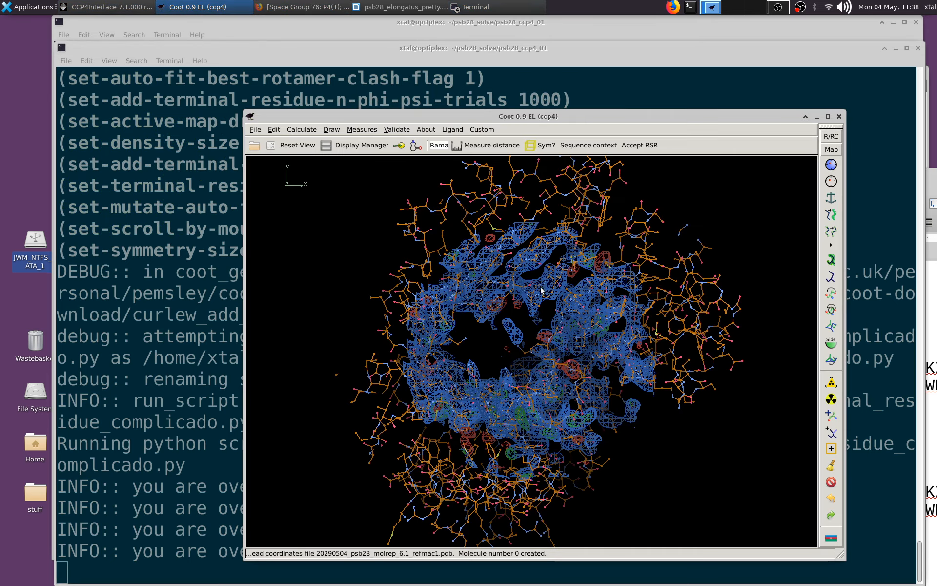
left_click(255, 130)
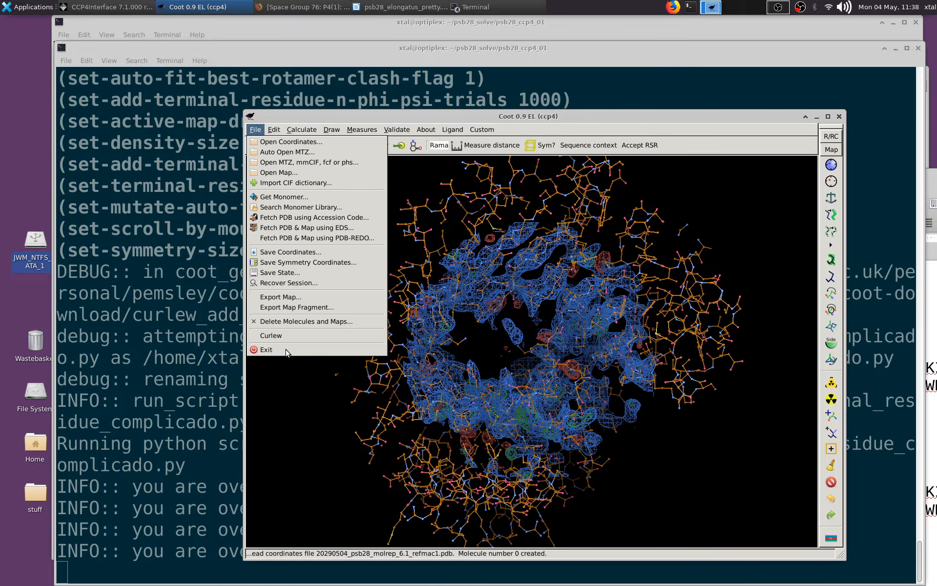
left_click(266, 349)
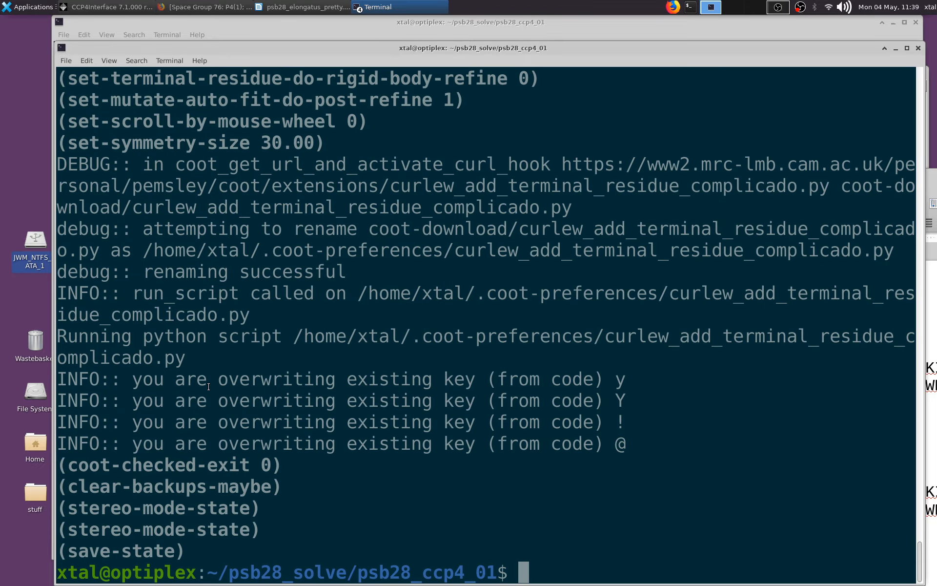
key("Up")
key("Return")
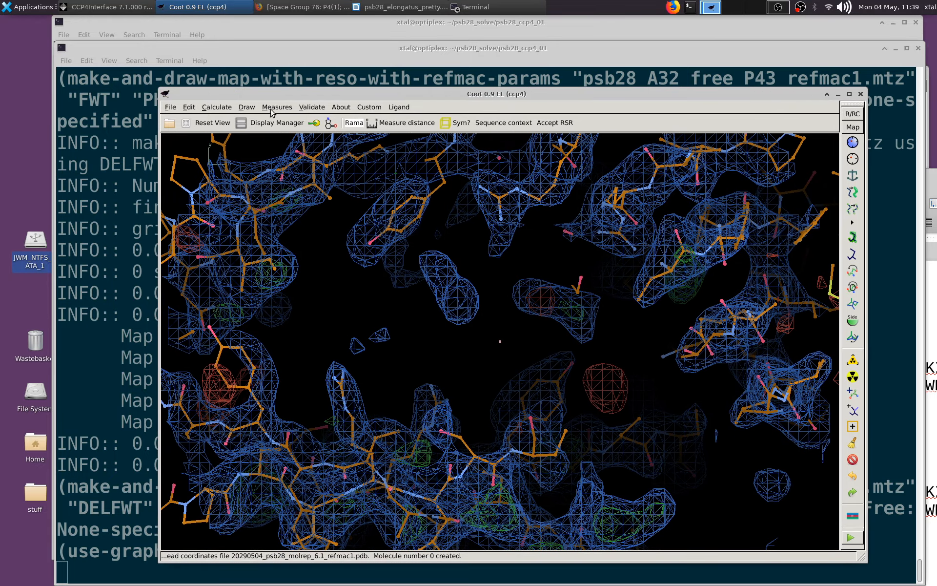
- Display the psb28 model as a C-alpha trace through the Display Manager
left_click(276, 125)
left_click(483, 323)
left_click(508, 363)
left_click(468, 371)
- Locate the chain A loop lying outside the density and delete the zone from Thr 24 to Ser 31
middle_click(500, 341)
mouse_move(493, 337)
left_mouse_down()
mouse_move(436, 344)
mouse_move(493, 332)
mouse_move(464, 333)
mouse_move(488, 371)
mouse_move(472, 406)
mouse_move(330, 436)
left_mouse_up()
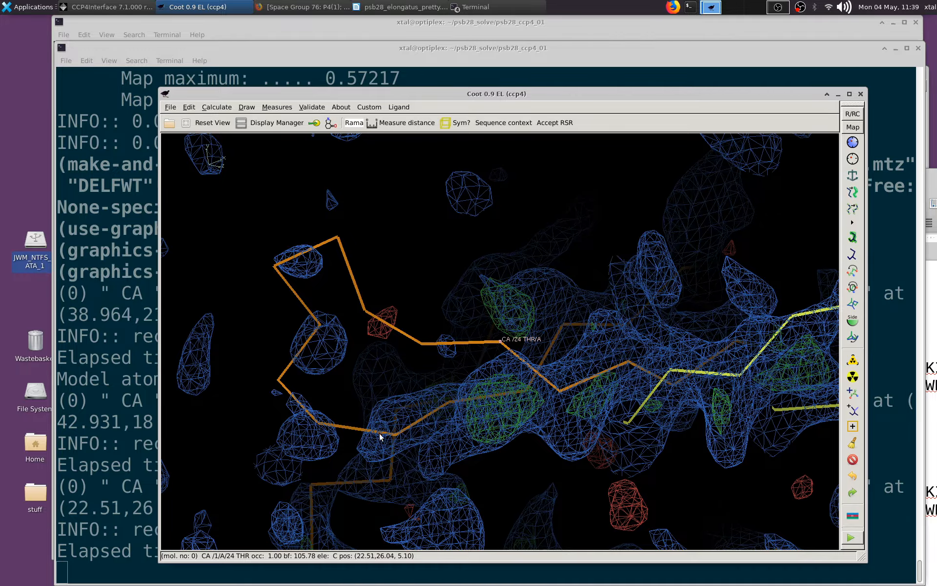
middle_click(317, 424)
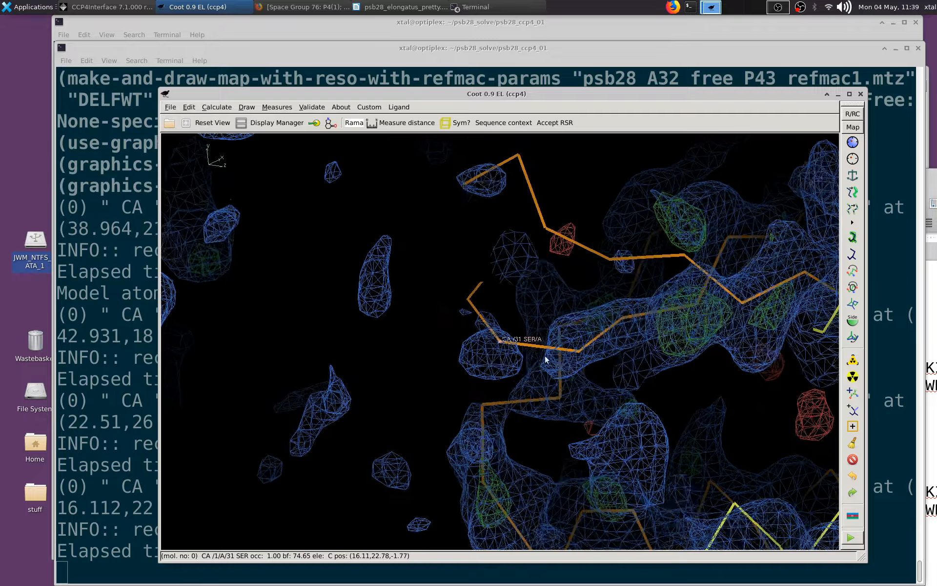
left_click(853, 459)
left_click(147, 268)
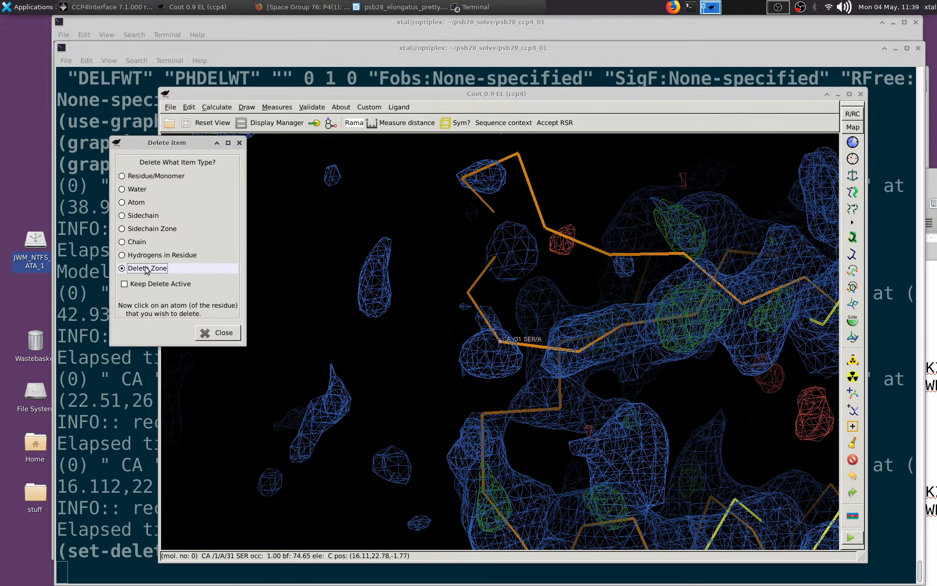
left_click(687, 254)
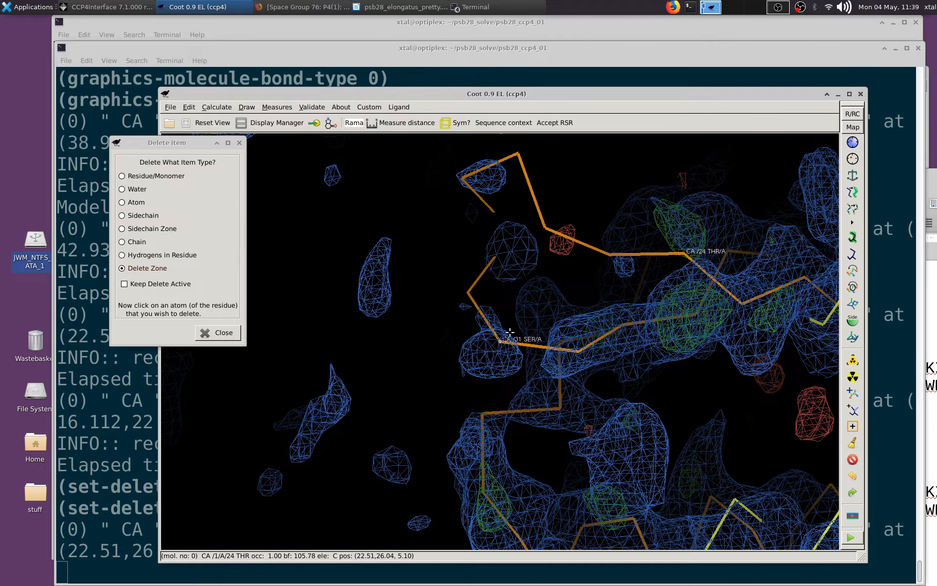
left_click(500, 341)
- Inspect the chain A gap next to Leu 23 and compare the trace around Glu 50 with the density
left_click_drag(435, 343, 522, 292)
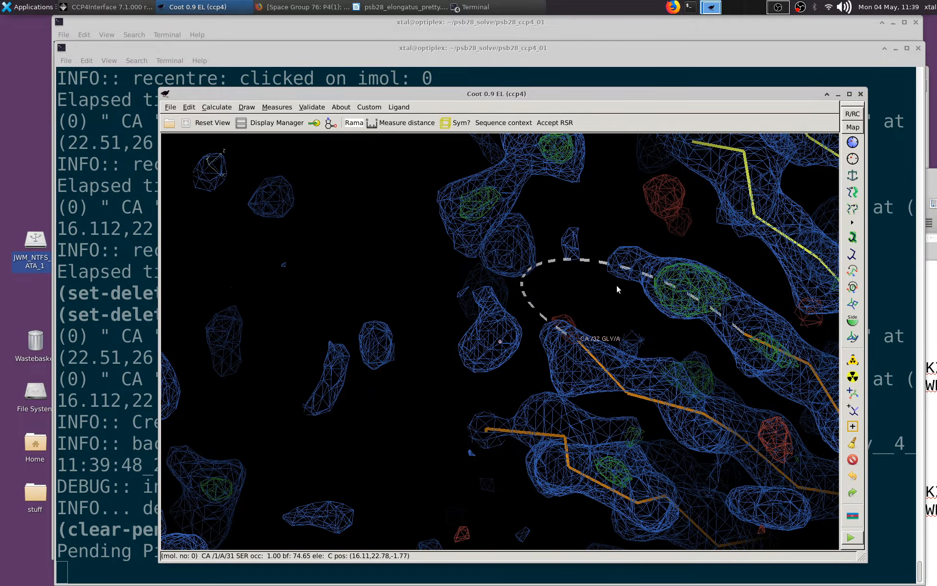
middle_click(744, 335)
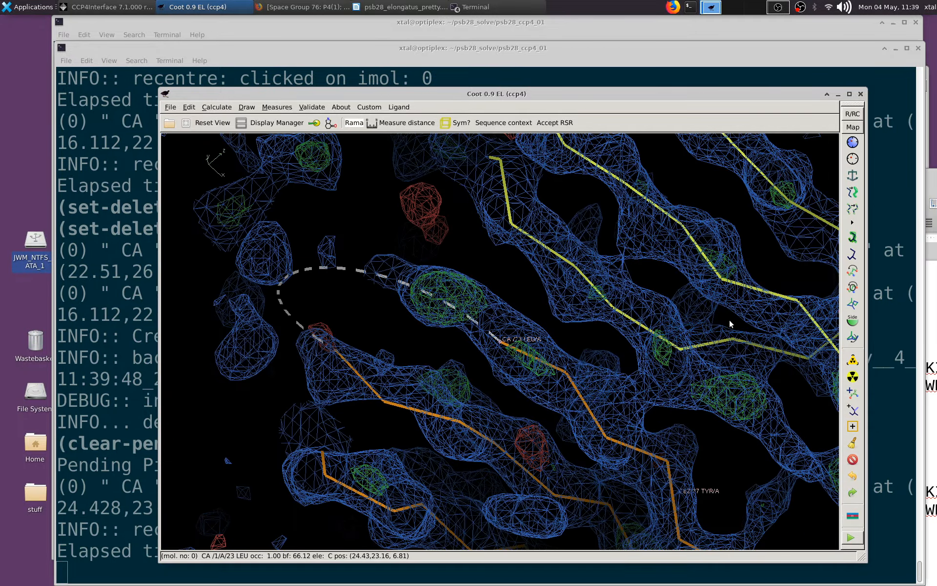
left_click_drag(431, 372, 625, 309)
middle_click(778, 284)
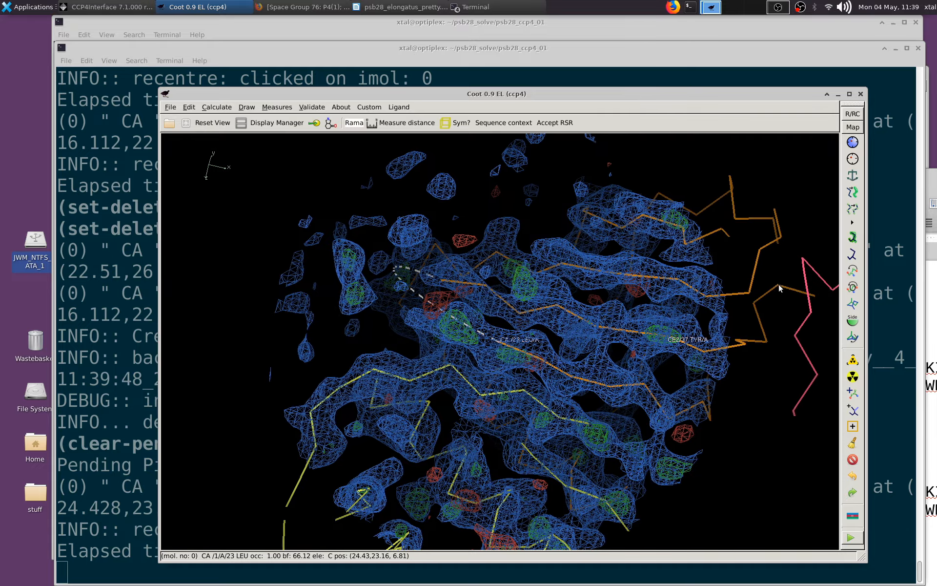
right_click_drag(593, 247, 650, 338)
left_click_drag(650, 337, 555, 324)
middle_click(686, 358)
left_click_drag(623, 315, 481, 325)
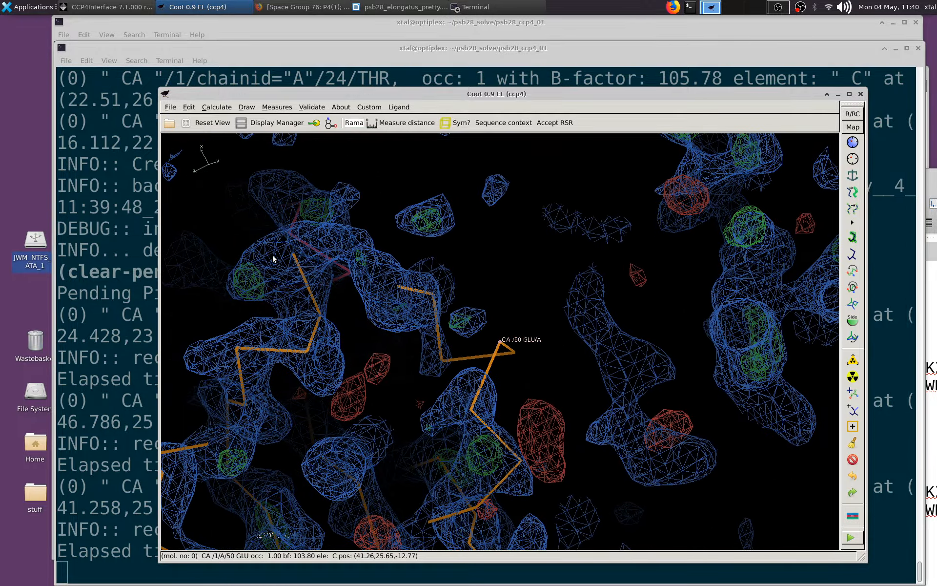
- Check the chain A loop between Glu 46 and Thr 52, and delete the residue zone starting at Glu 46
middle_click(399, 289)
mouse_move(441, 321)
left_mouse_down()
mouse_move(447, 366)
mouse_move(450, 328)
left_mouse_up()
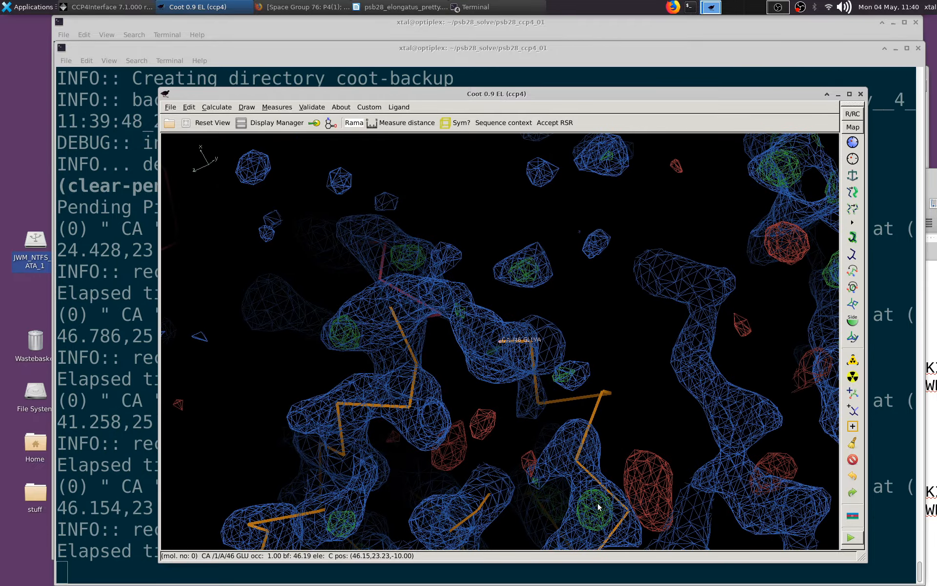
middle_click(627, 511)
left_click(853, 460)
left_click(171, 268)
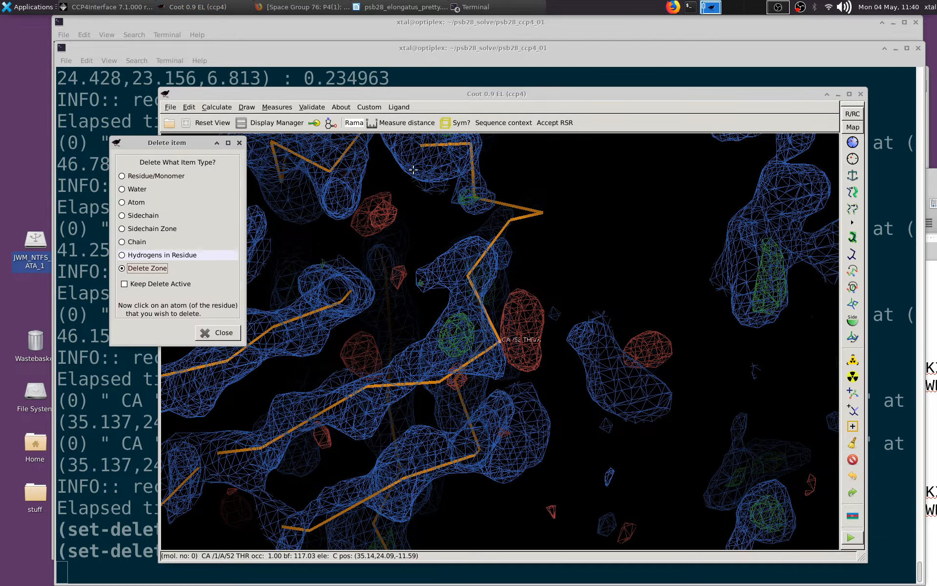
left_click(421, 144)
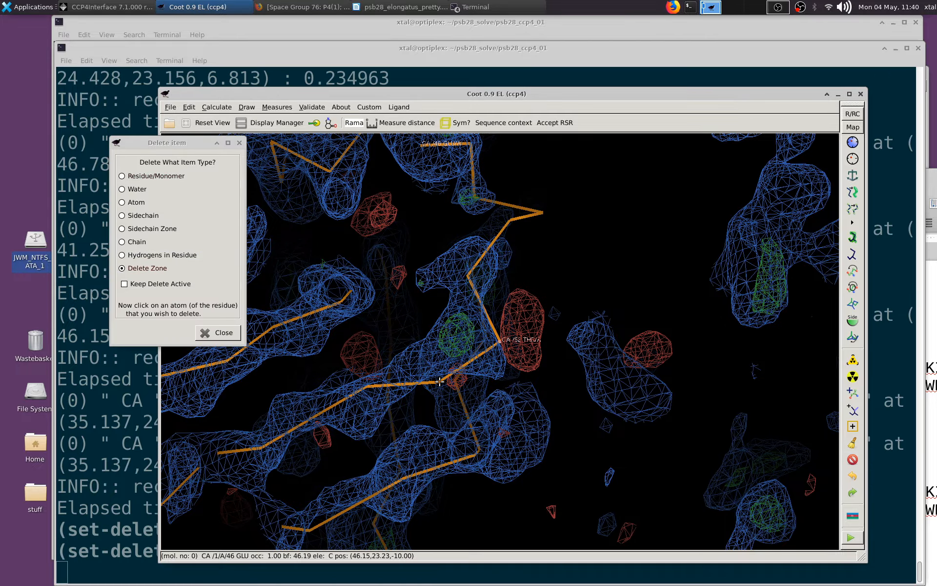
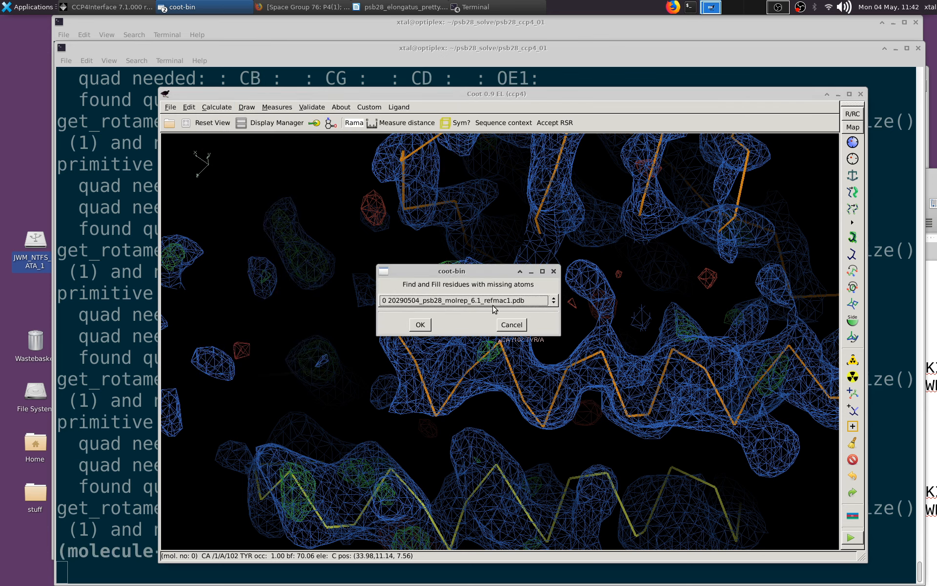
- Find and fill the residues with missing atoms in the model 20290504_psb28_molrep_6.1_refmac1.pdb
left_click(420, 327)
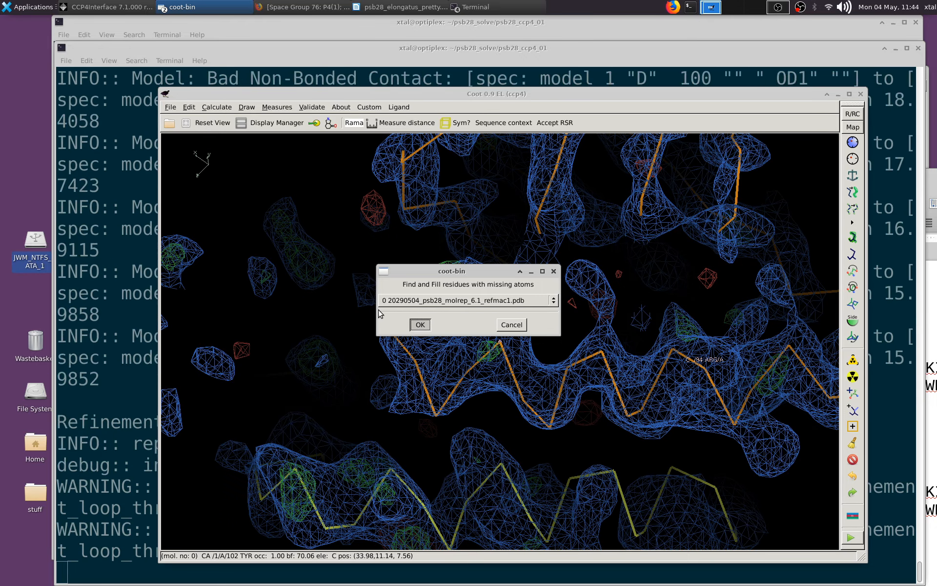
key("Return")
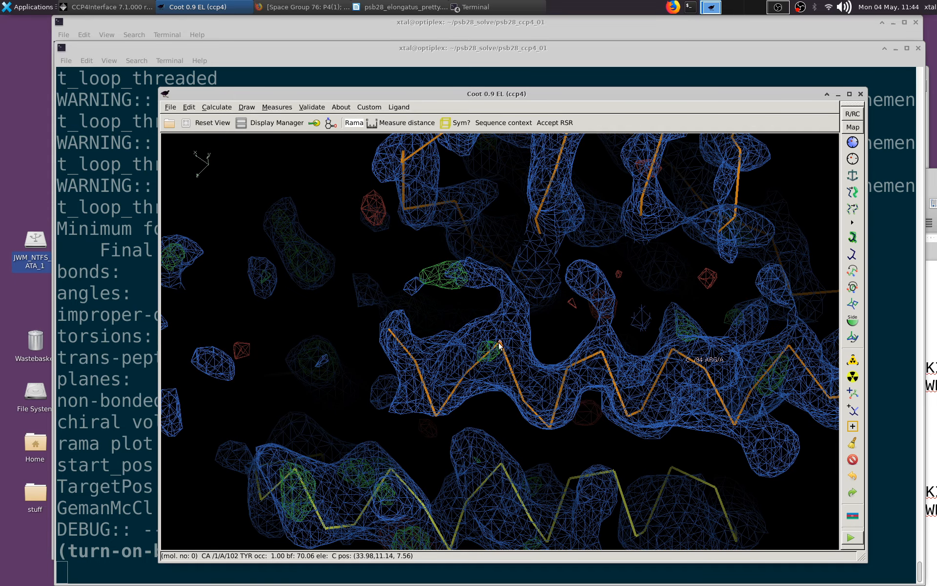
left_click_drag(499, 344, 479, 300)
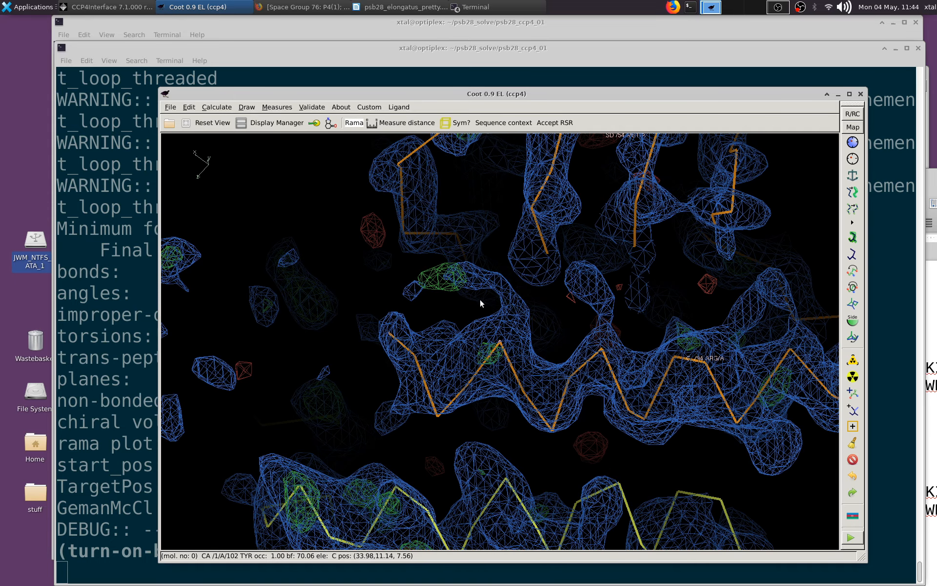
- Run a rotamer analysis on the psb28 model and examine the unusual rotamer graphs for chains A to D
left_click(312, 106)
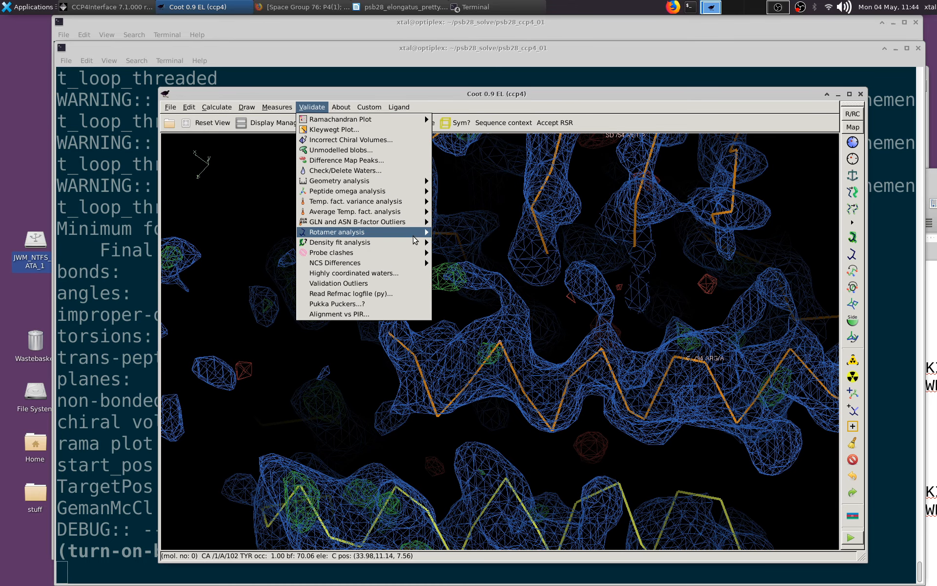
mouse_move(404, 233)
left_click(455, 232)
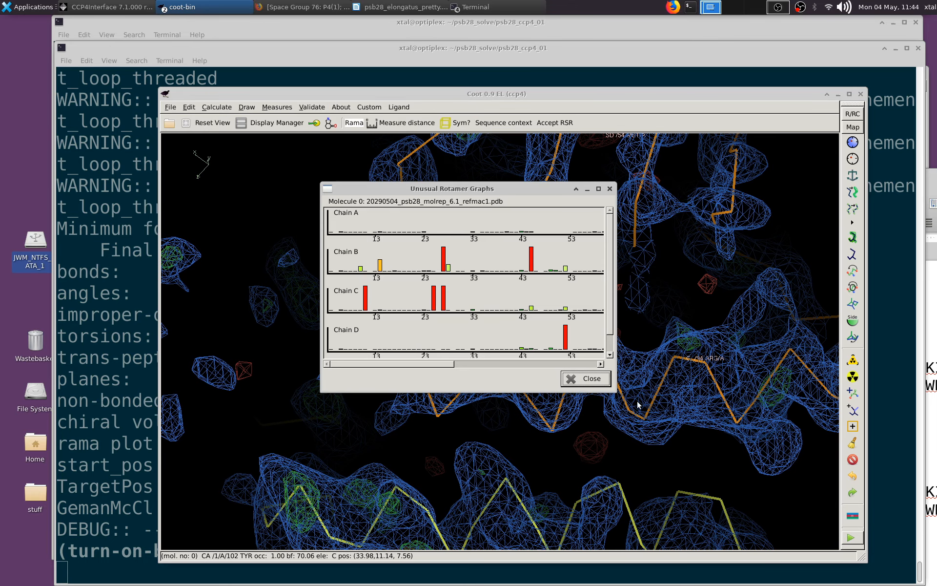
left_click_drag(618, 394, 855, 494)
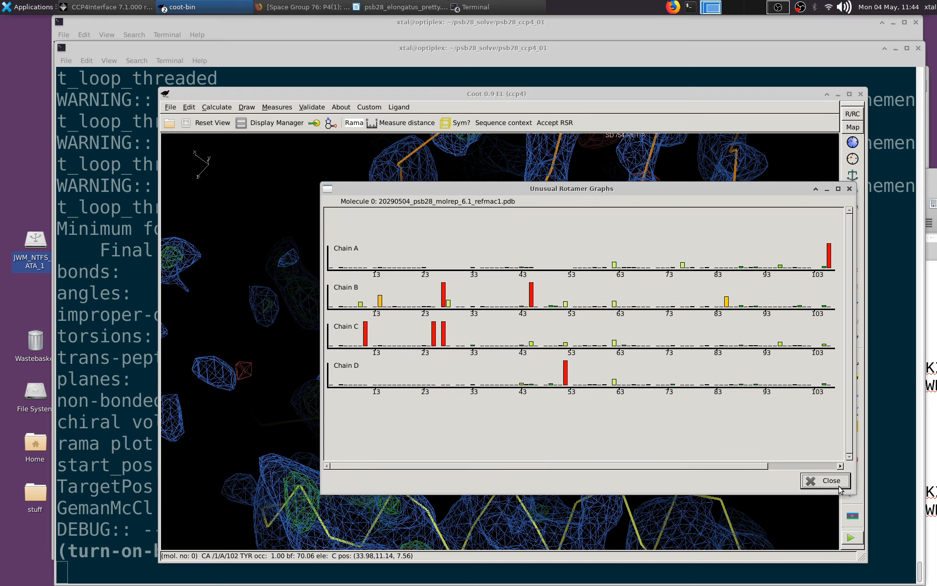
left_click_drag(497, 466, 415, 461)
mouse_move(827, 259)
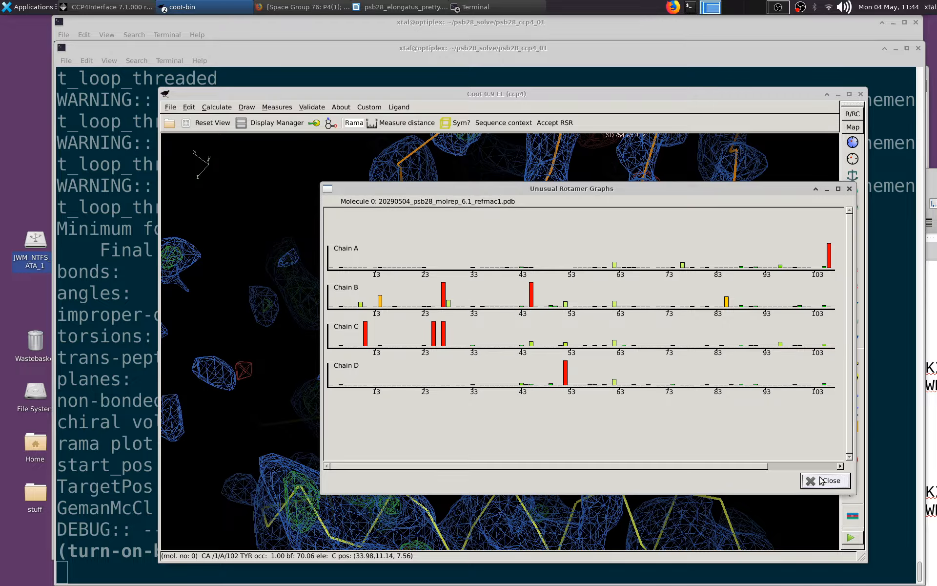
mouse_move(446, 336)
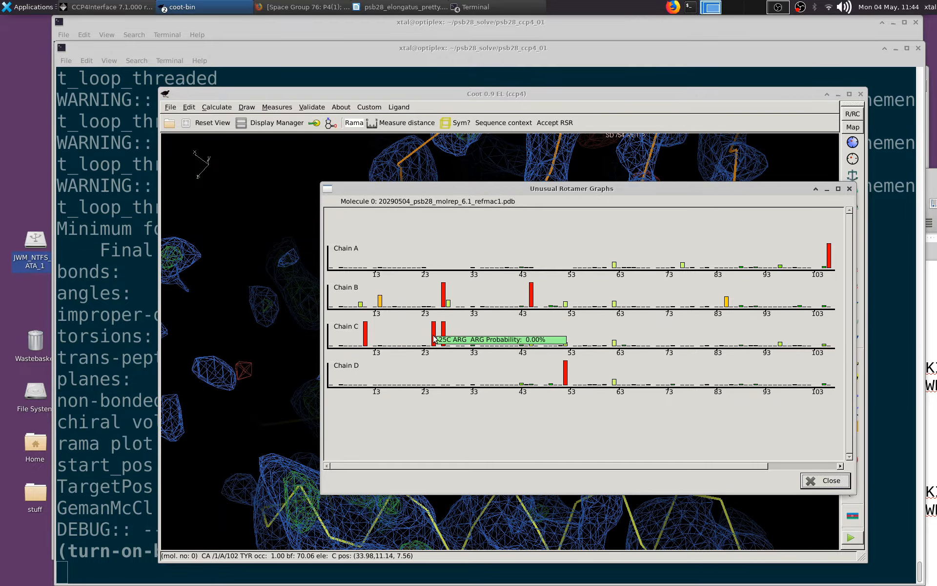
left_click(824, 482)
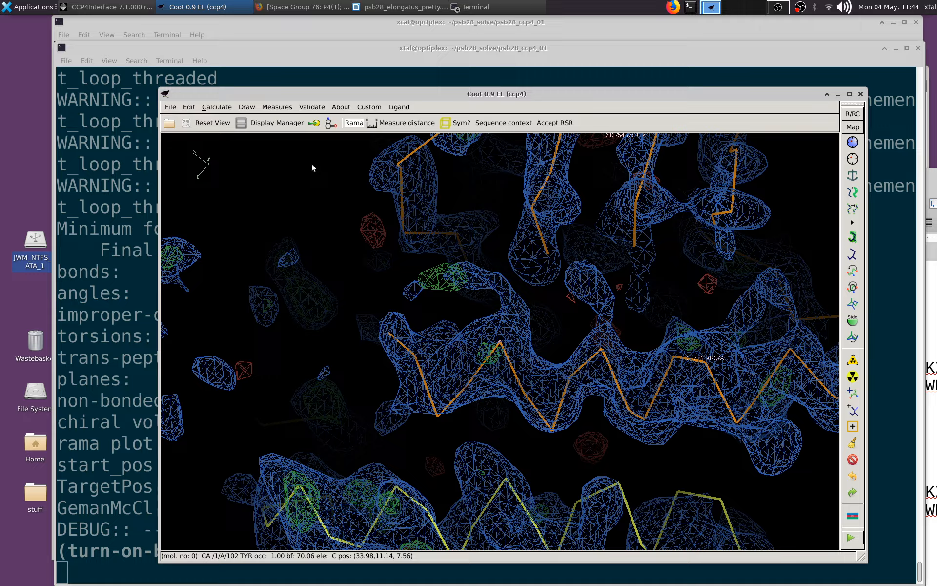
- Copy the NCS edits from master chain A to the other chains of the psb28 model
left_click(220, 108)
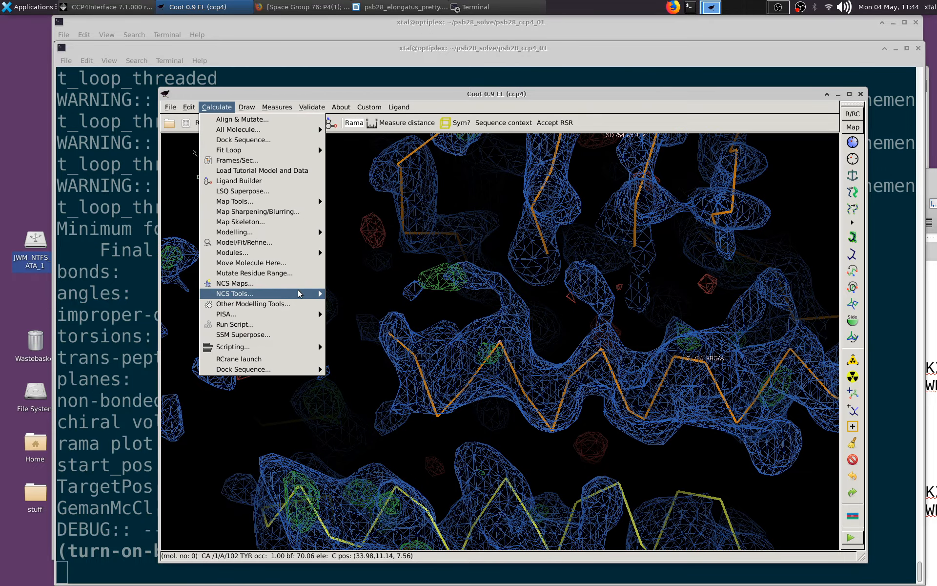
mouse_move(294, 294)
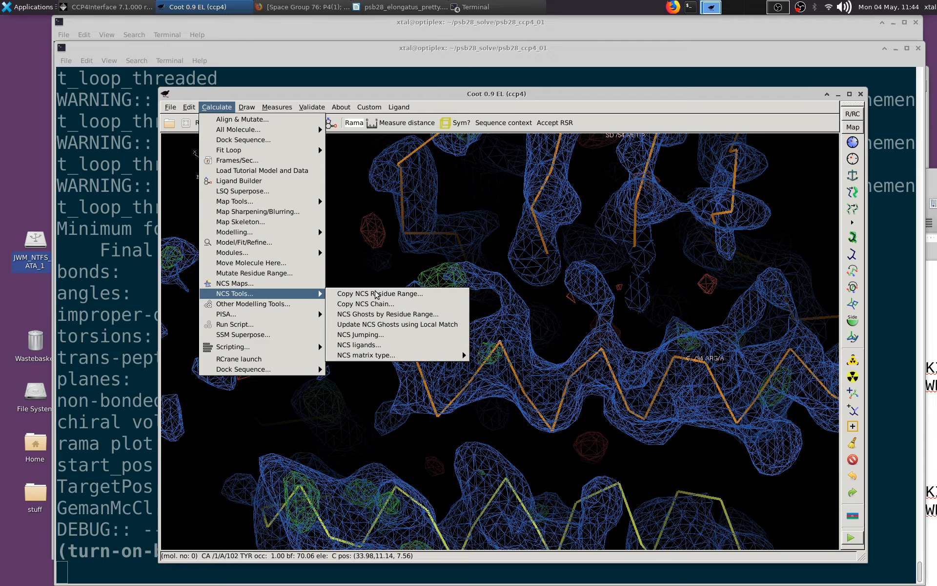
left_click(403, 305)
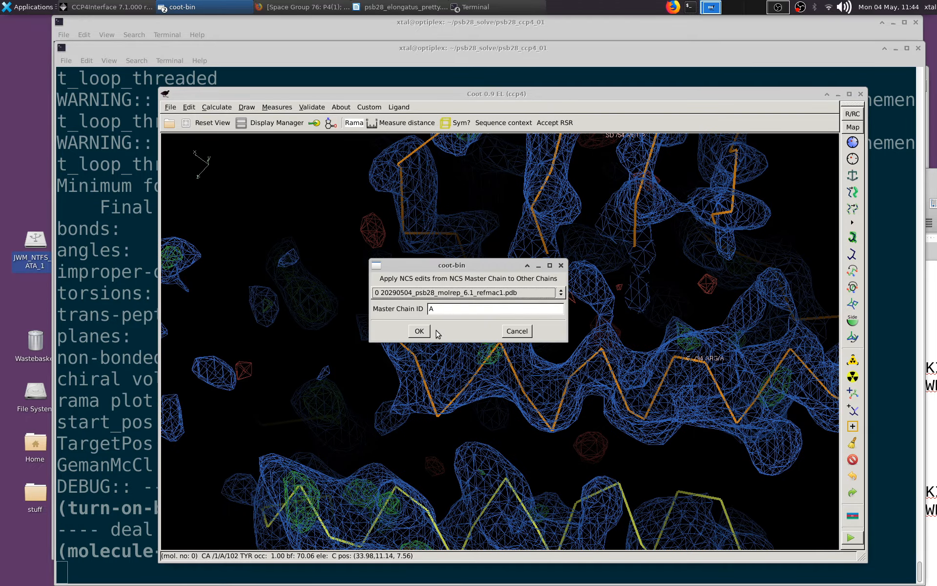
left_click(419, 330)
- Search the difference map for positive and negative peaks above 5.00 r.m.s.d
left_click(312, 107)
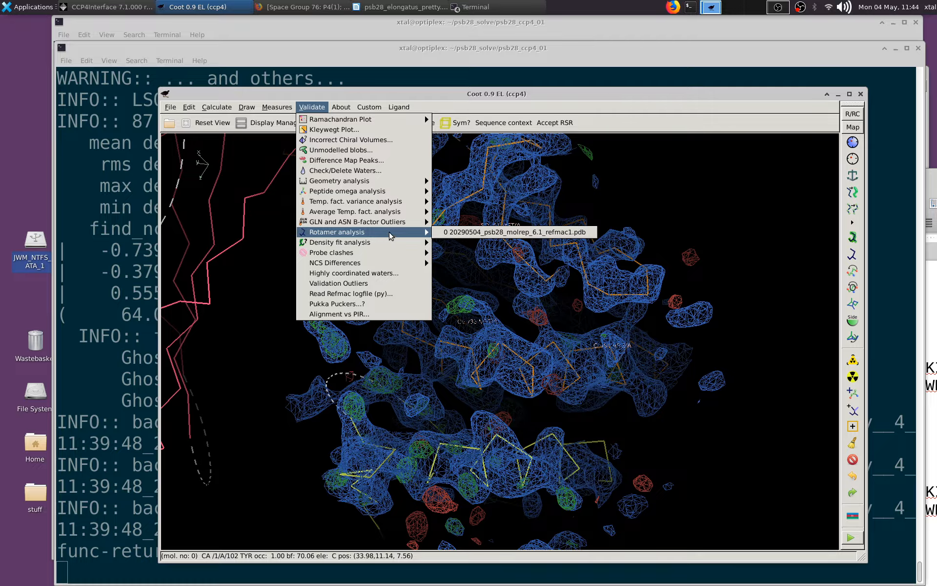
left_click(368, 166)
left_click(483, 355)
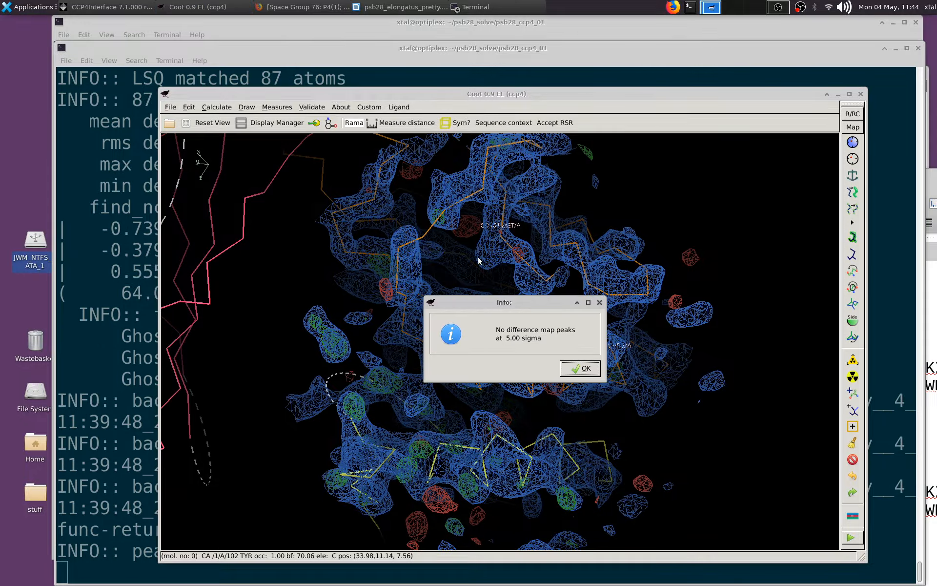
left_click(581, 369)
- Search the difference map for positive and negative peaks above 4 r.m.s.d
left_click(315, 107)
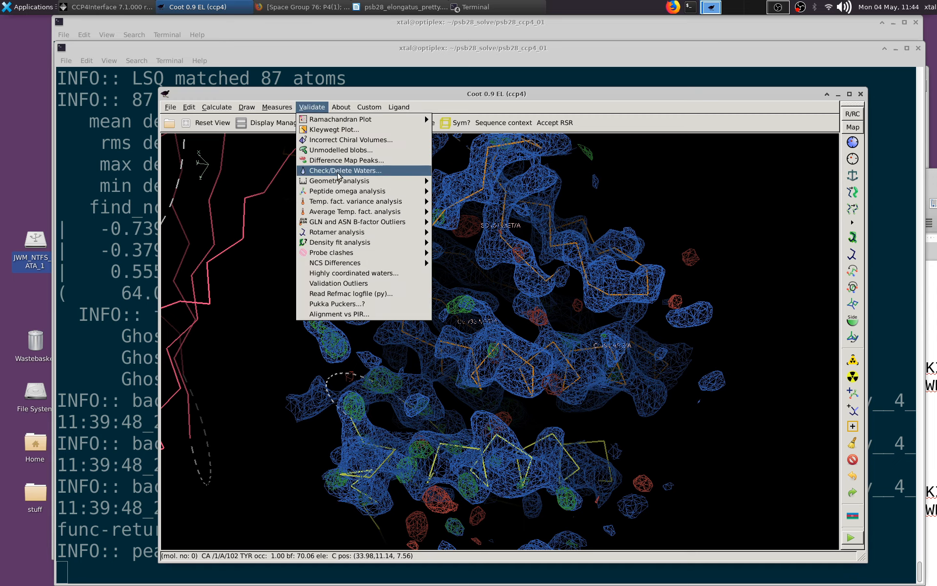
left_click(345, 160)
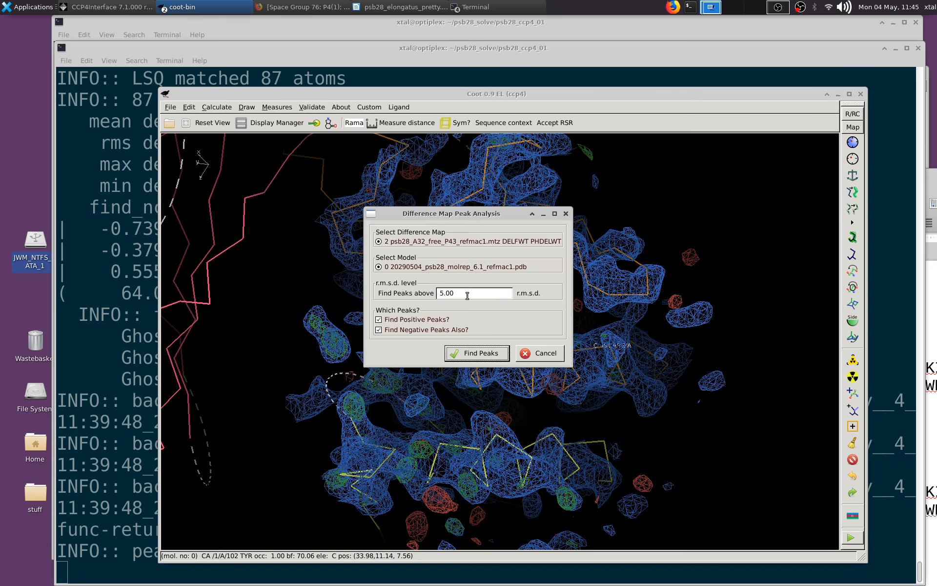
type("4")
left_click(492, 360)
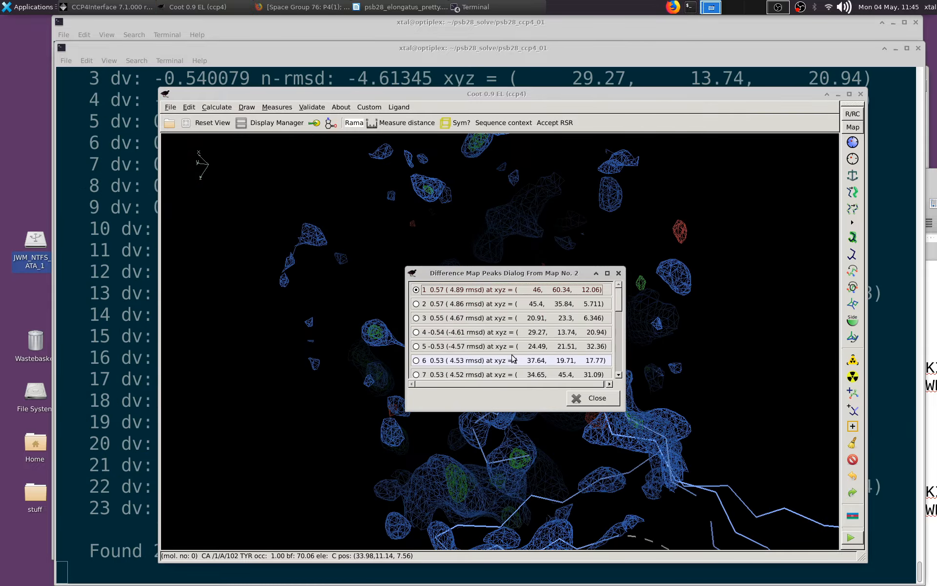
- Move the peak list clear of the model and inspect the density around difference map peaks 1 and 2
left_click_drag(475, 270, 823, 245)
left_click_drag(586, 227, 540, 361)
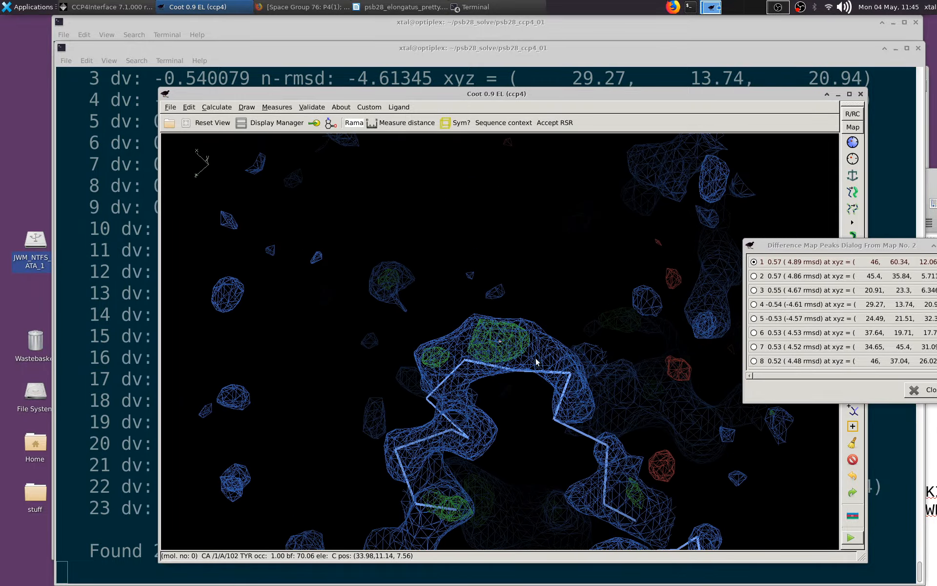
left_click(777, 276)
left_click_drag(630, 259, 569, 355)
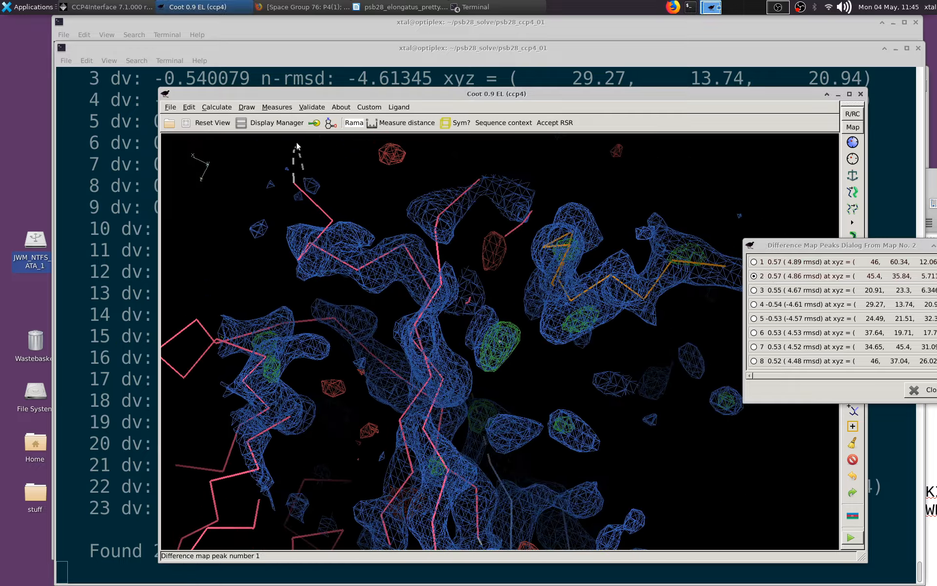
- Display the psb28 model as Bonds (Colour by Atom) and inspect the atoms around difference map peak 2
left_click(273, 123)
left_click(493, 322)
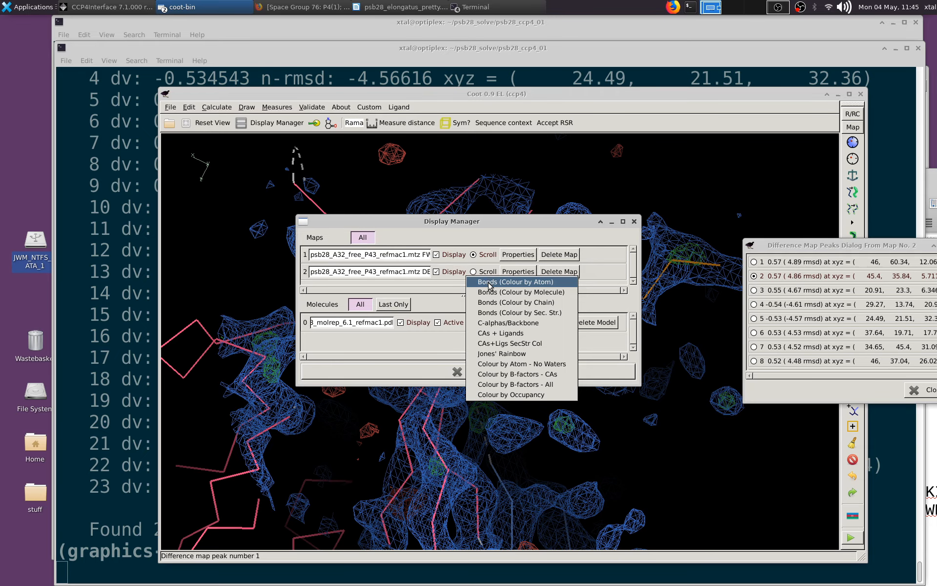
left_click(489, 283)
left_click(489, 369)
right_click_drag(490, 369, 540, 375)
mouse_move(540, 375)
left_mouse_down()
mouse_move(427, 281)
mouse_move(394, 278)
mouse_move(427, 319)
mouse_move(547, 370)
left_mouse_up()
- Inspect difference map peak 3 from another angle and go to peak 4
left_click(754, 290)
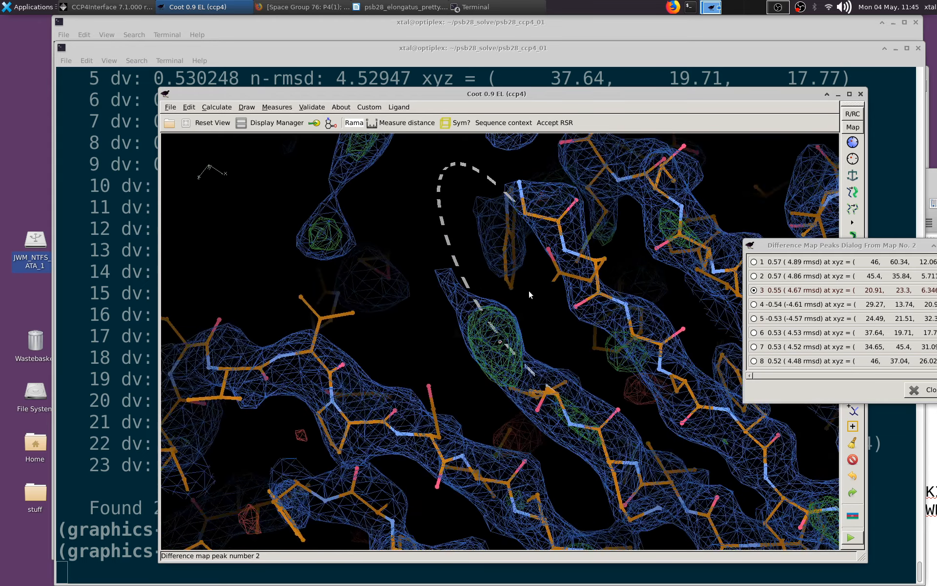
left_click_drag(529, 292, 662, 288)
left_click(754, 304)
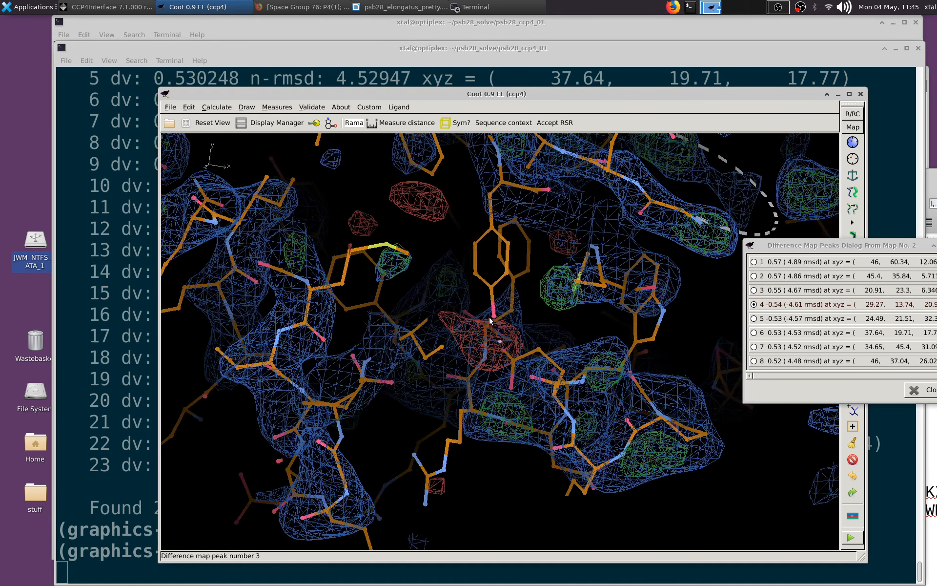